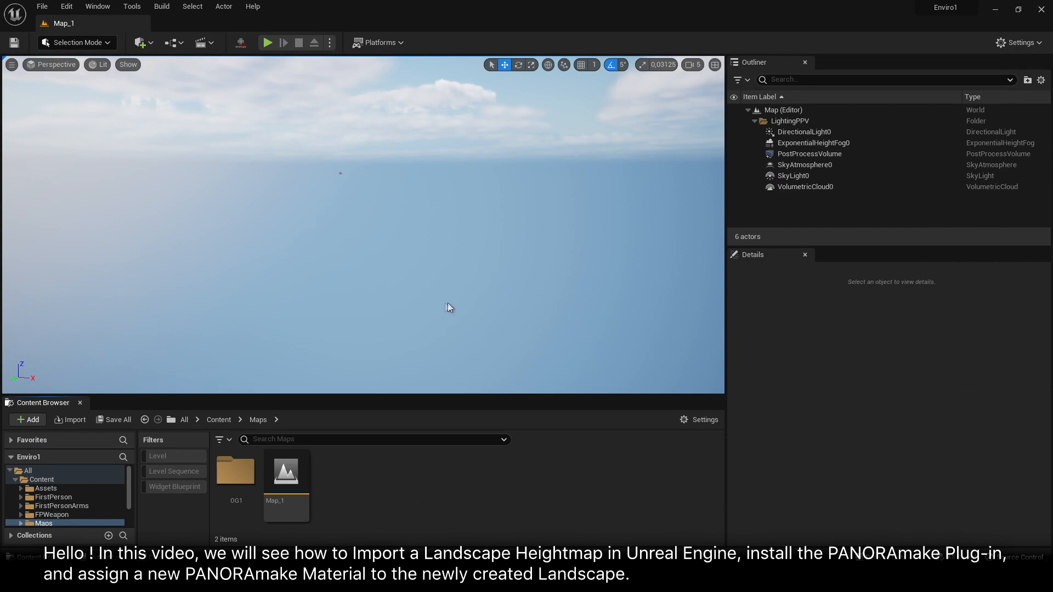
Collapse the LightingPPV folder in the scene hierarchy and switch the editor to Landscape mode
right_drag(448, 303, 411, 284)
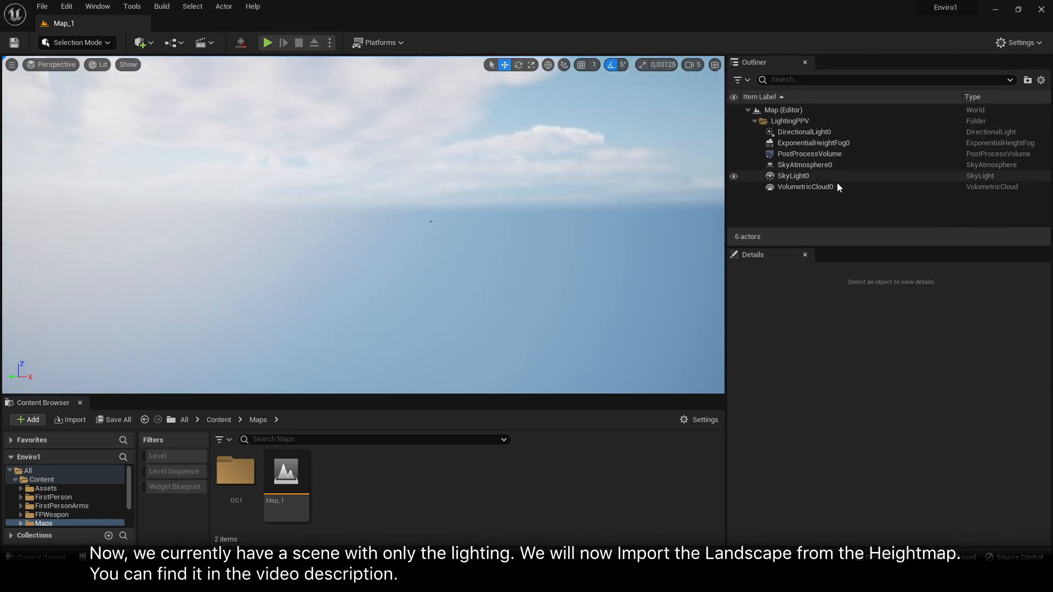
click(754, 121)
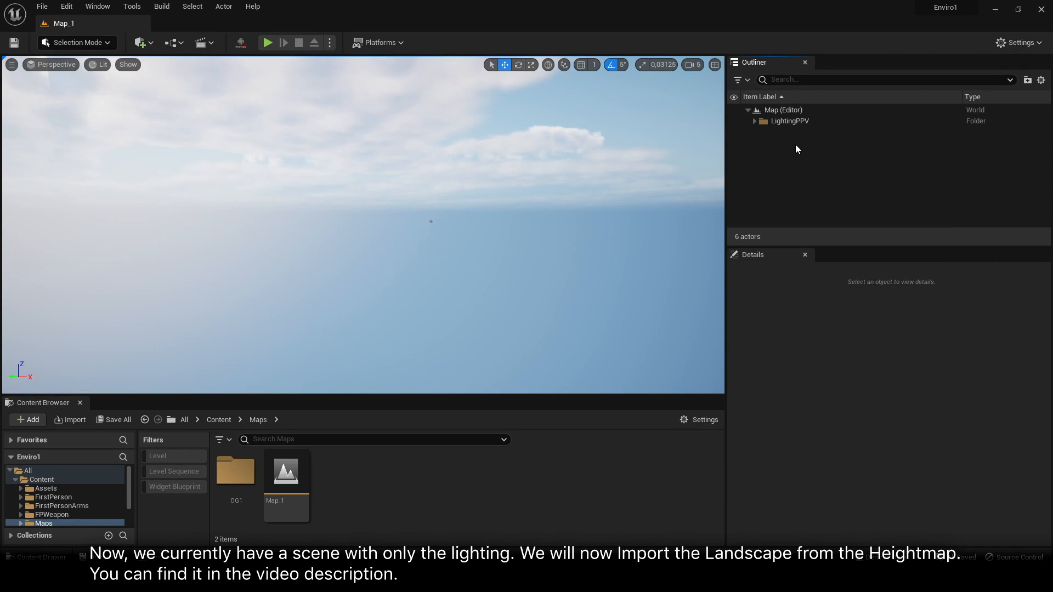
click(70, 42)
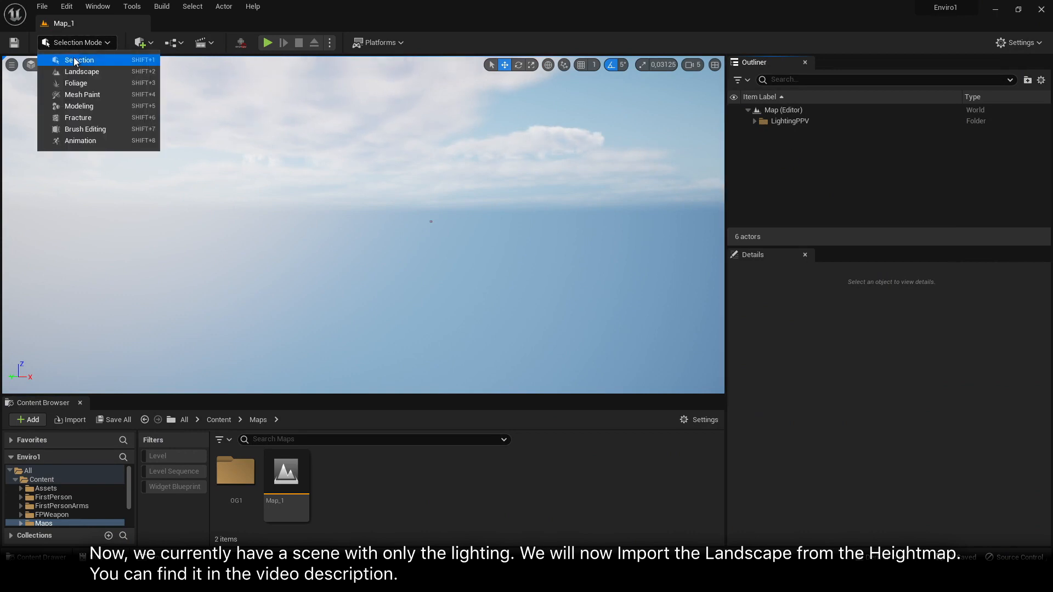
click(81, 73)
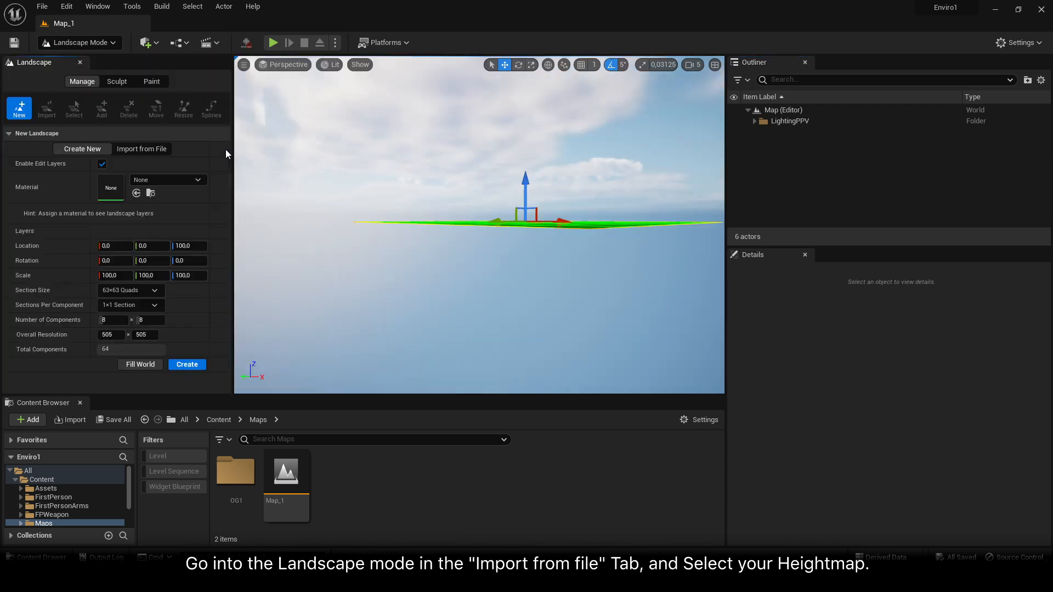
Set the new landscape to be created from a file and load the Wizard heightmap from the GAEA folder
click(138, 148)
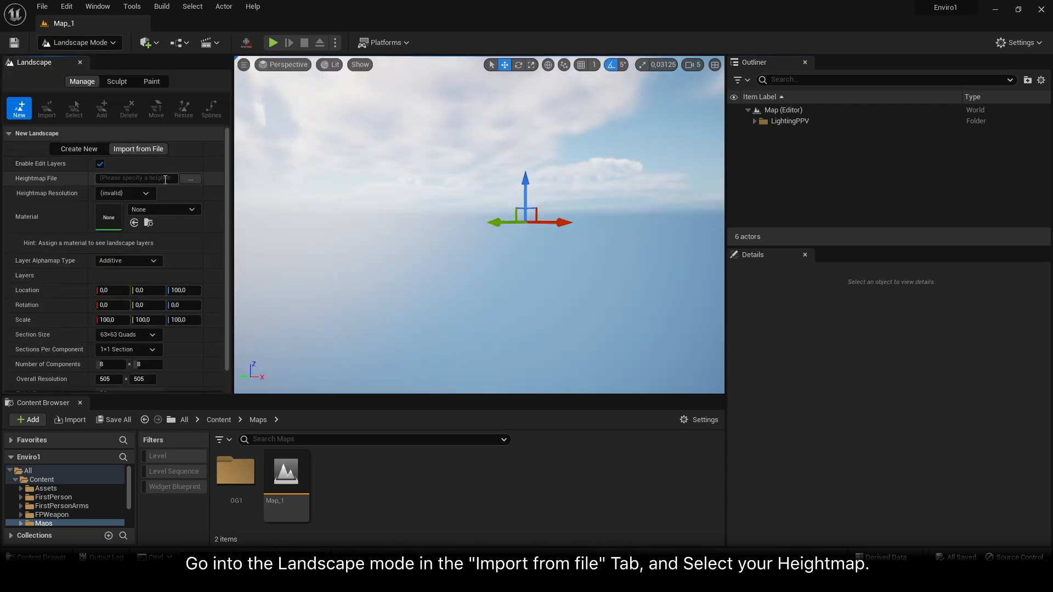
click(190, 179)
click(207, 107)
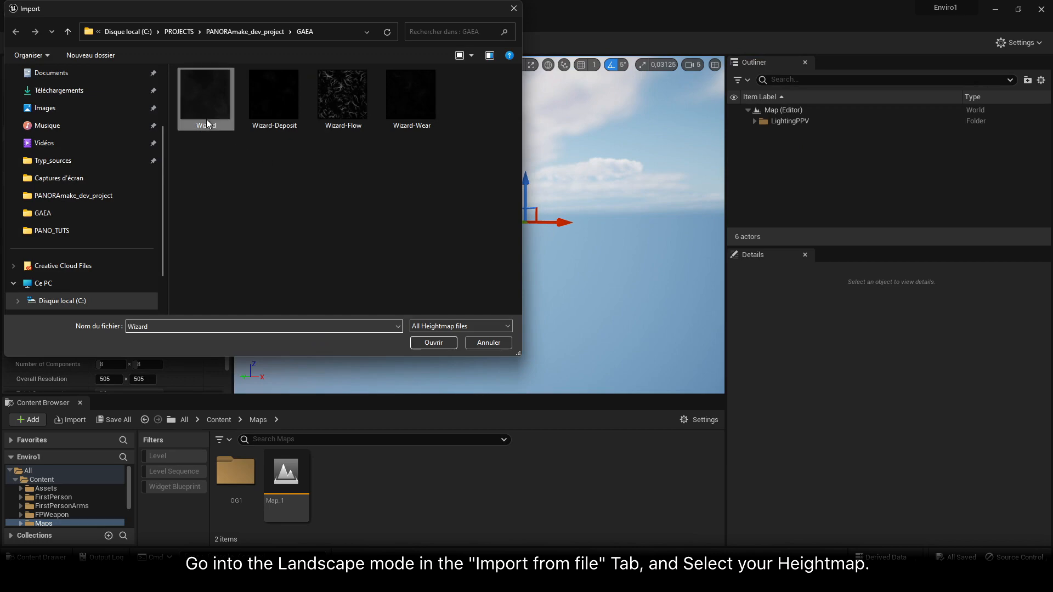
click(434, 343)
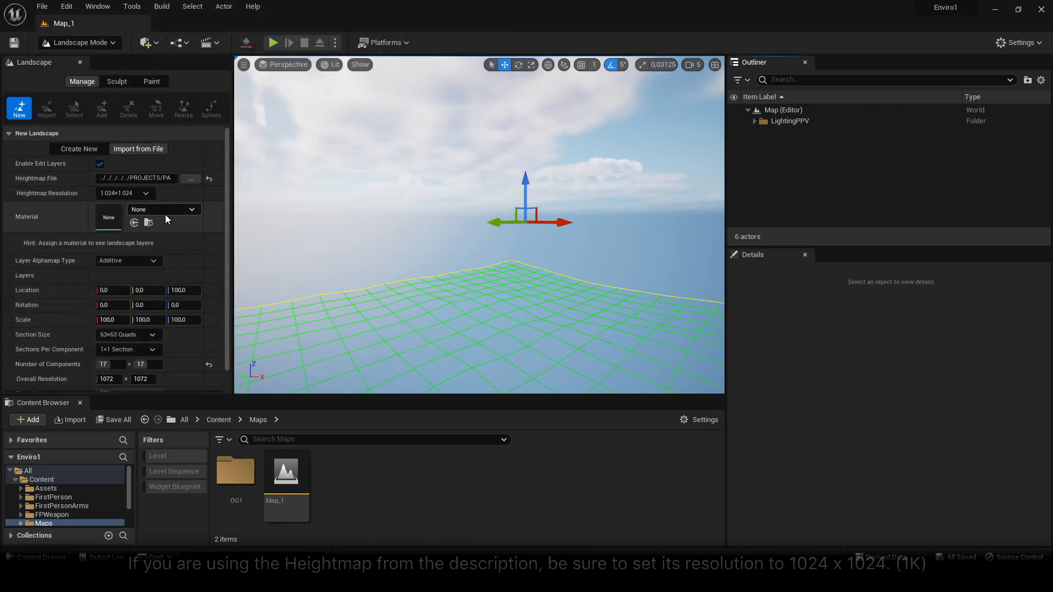
Enter an overall resolution of 1024 × 1024 for the landscape and import the heightmap
scroll(194, 240, down, 1)
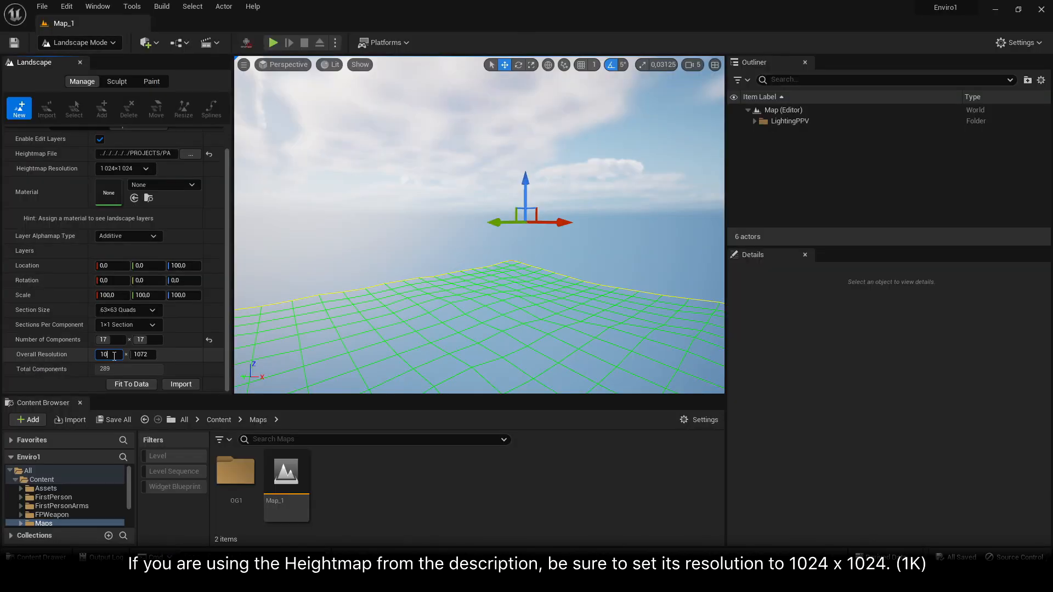
key(Tab)
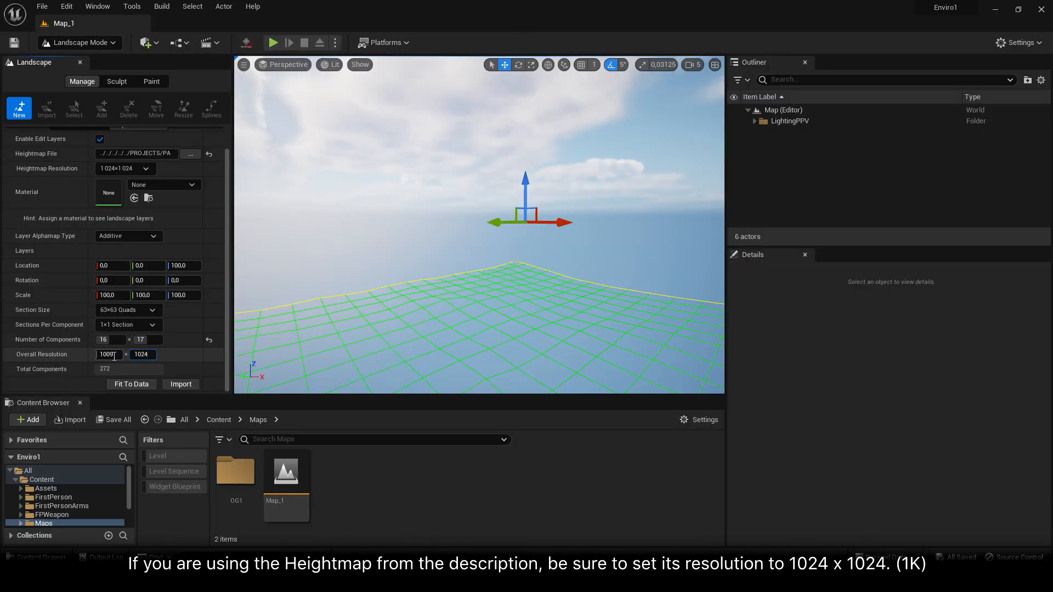
key(Return)
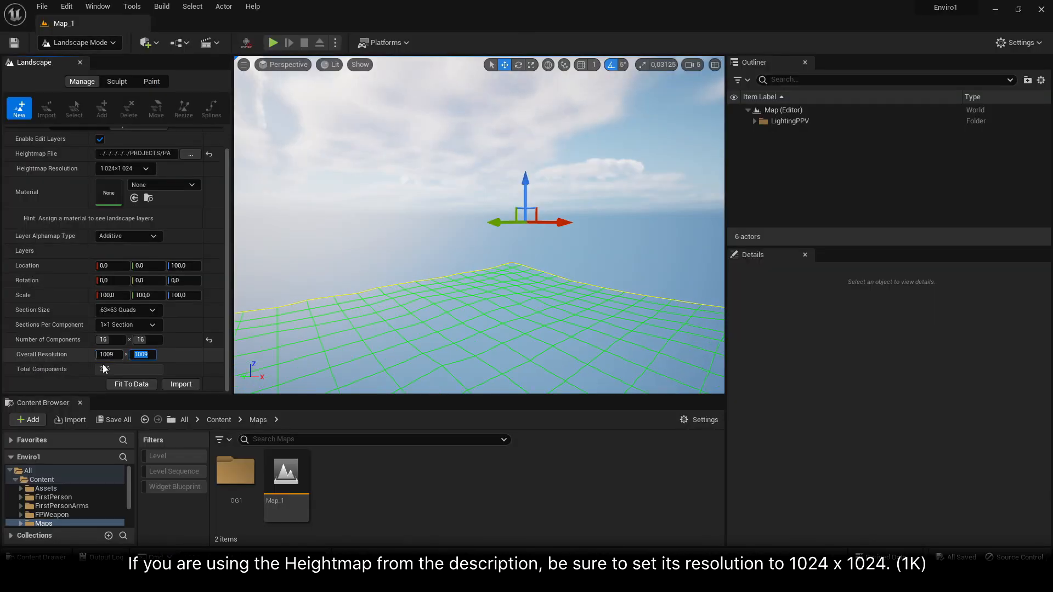
click(189, 385)
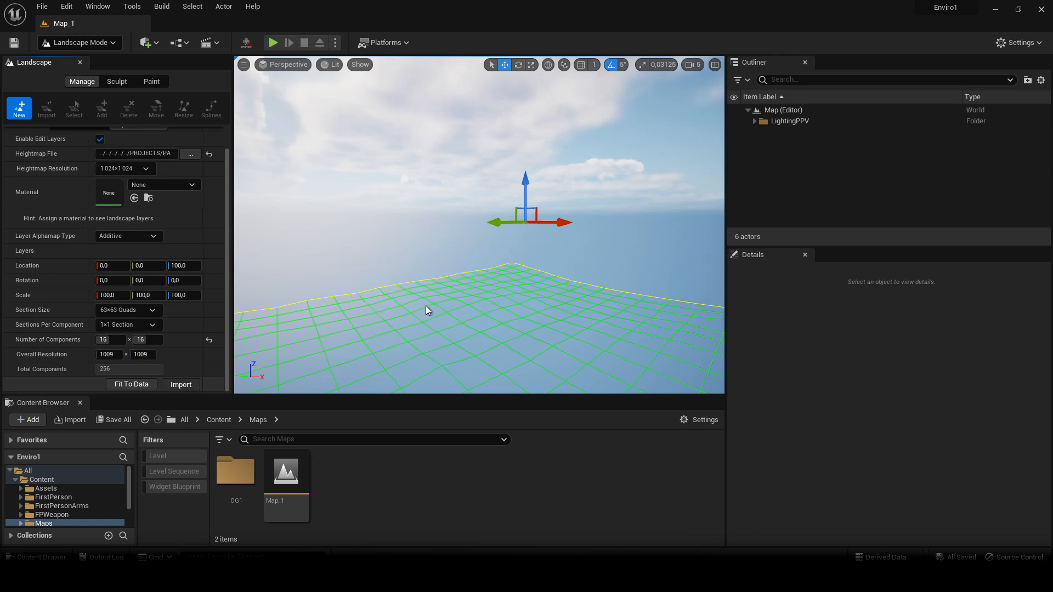
Return to Selection mode and raise the landscape by setting its Z location to 15000
right_drag(519, 391, 540, 408)
click(80, 42)
click(94, 61)
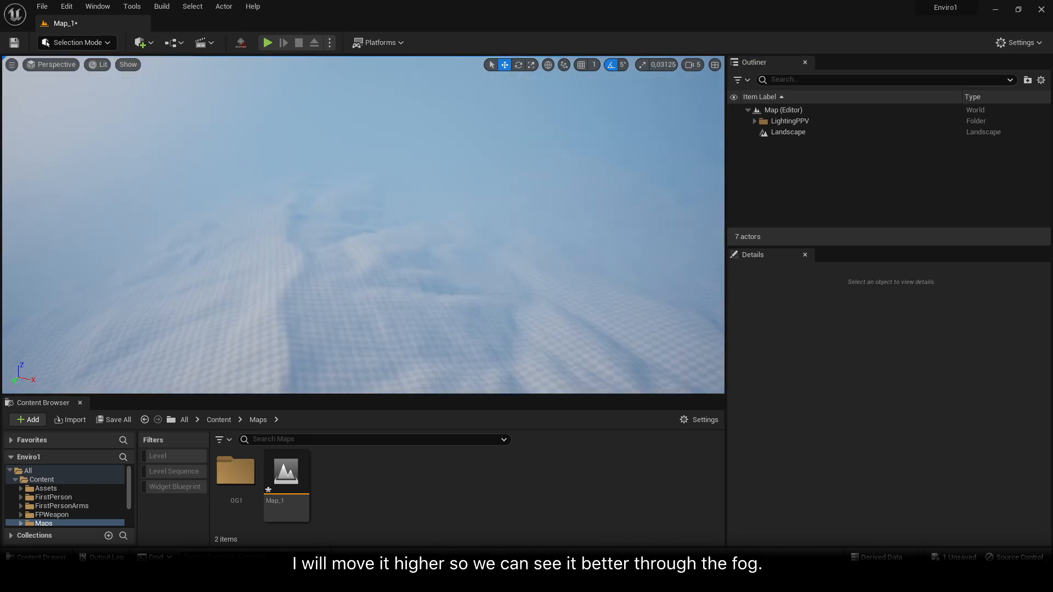
click(788, 132)
click(993, 381)
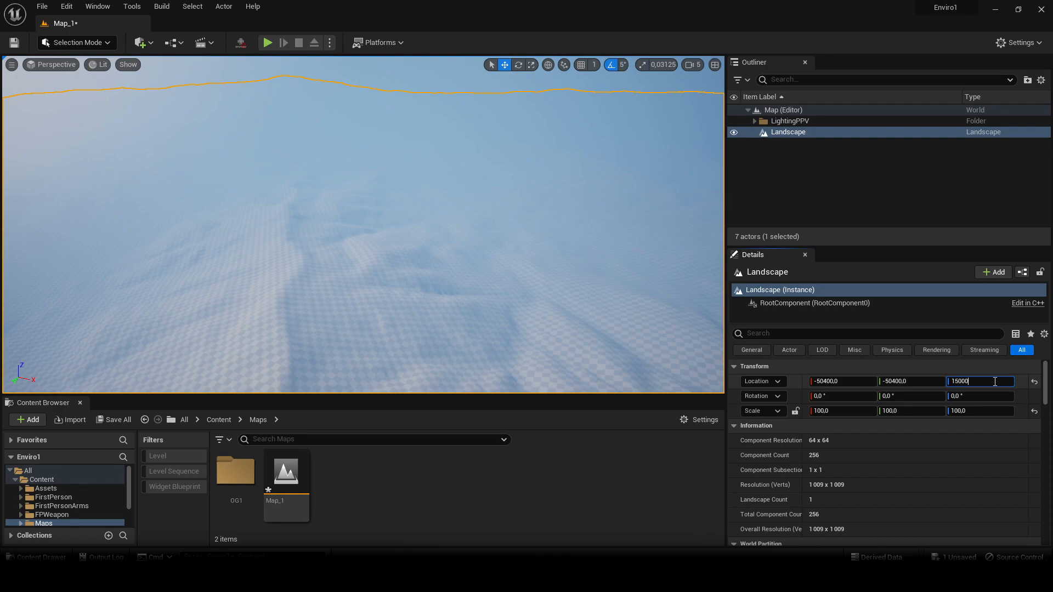
key(Return)
Look over the raised landscape from several angles and deselect it
key(s)
right_drag(402, 242, 403, 219)
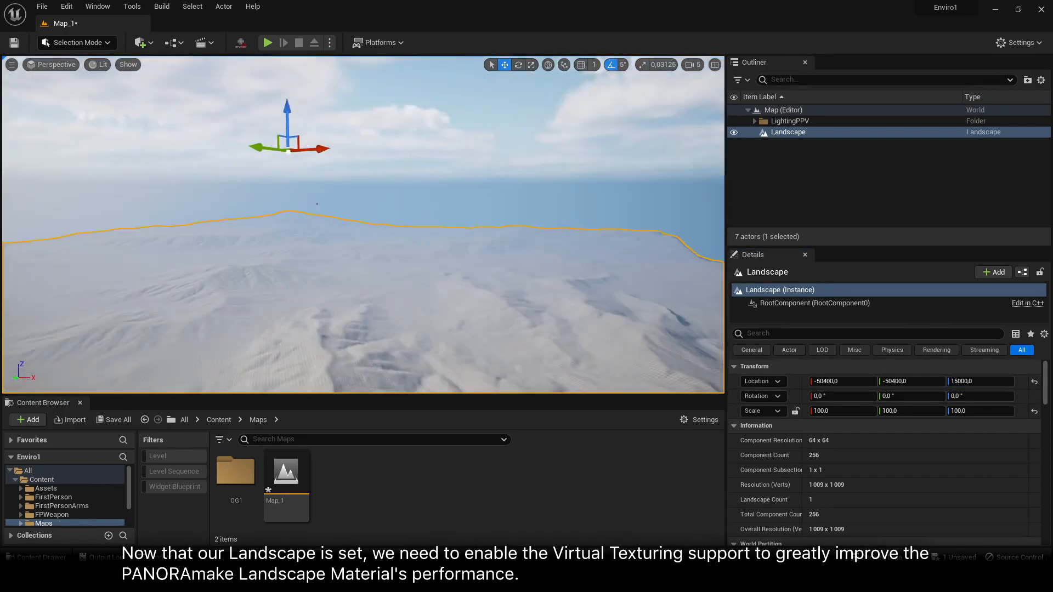
right_drag(317, 204, 480, 241)
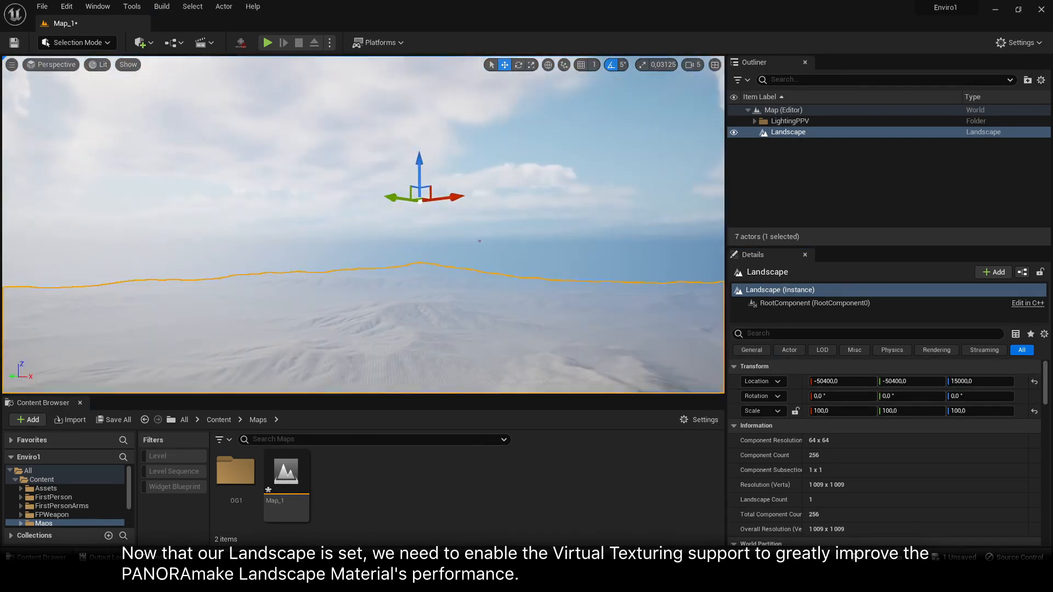
key(s)
right_drag(472, 285, 472, 285)
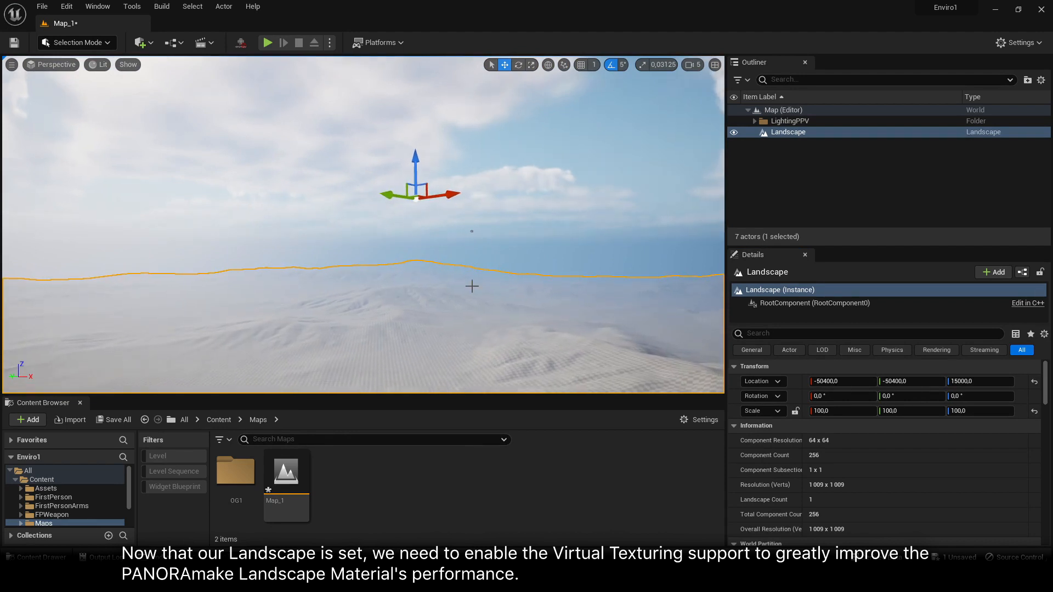
click(574, 175)
right_drag(518, 236, 534, 291)
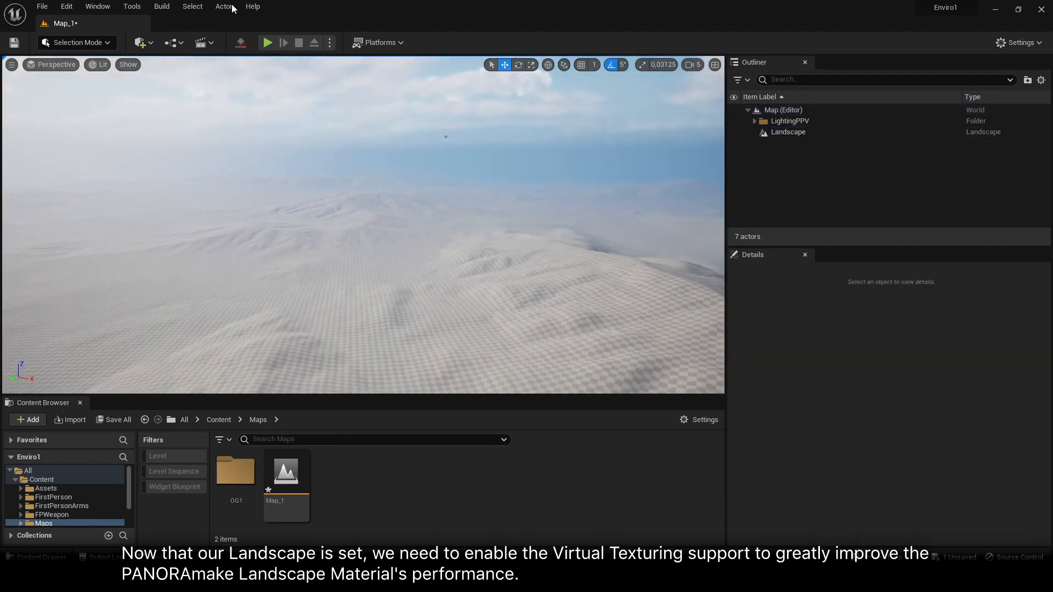
Find the virtual textures options in the project settings, enable virtual texture support, and restart the editor immediately
click(73, 10)
click(104, 151)
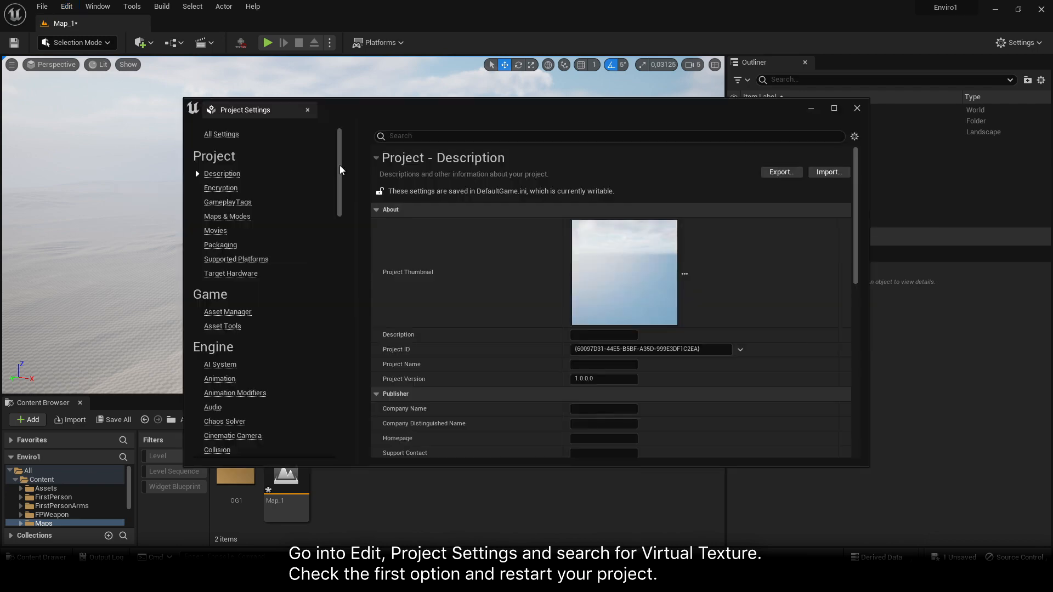
click(454, 137)
text(virtual textures)
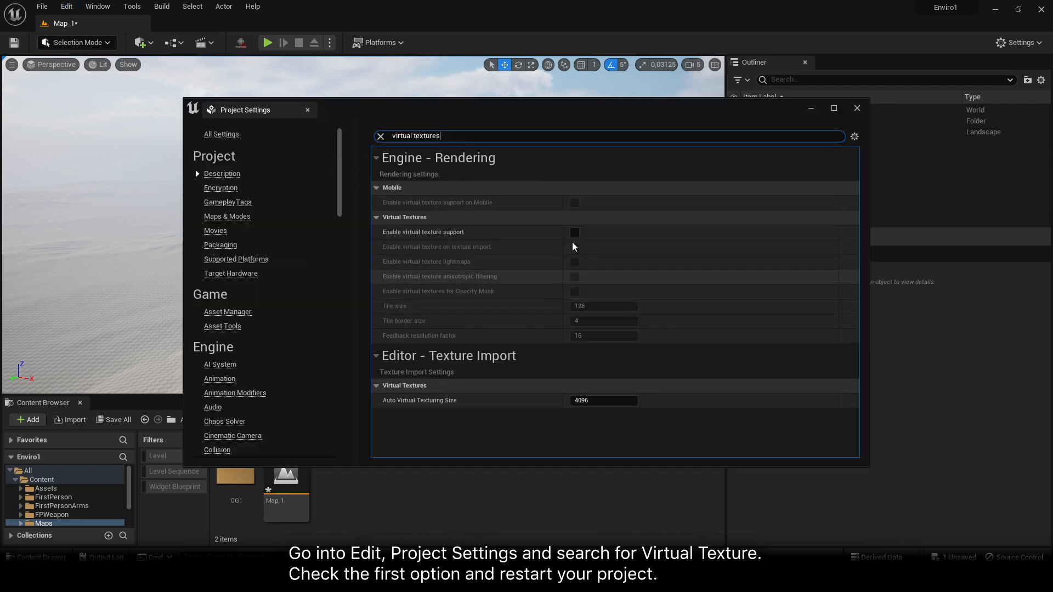
click(574, 233)
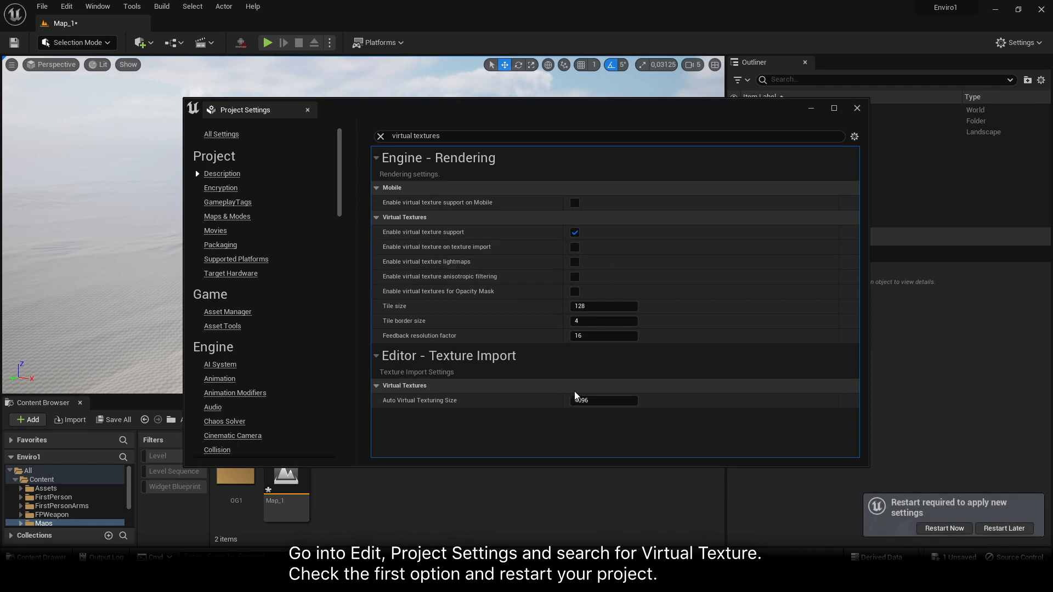
click(857, 108)
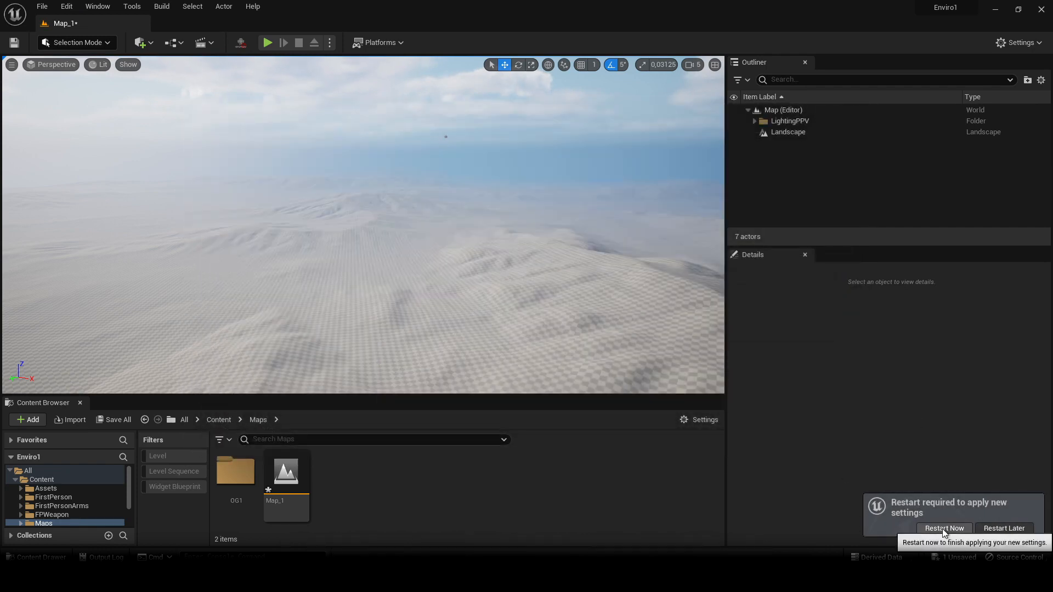
click(943, 529)
click(557, 411)
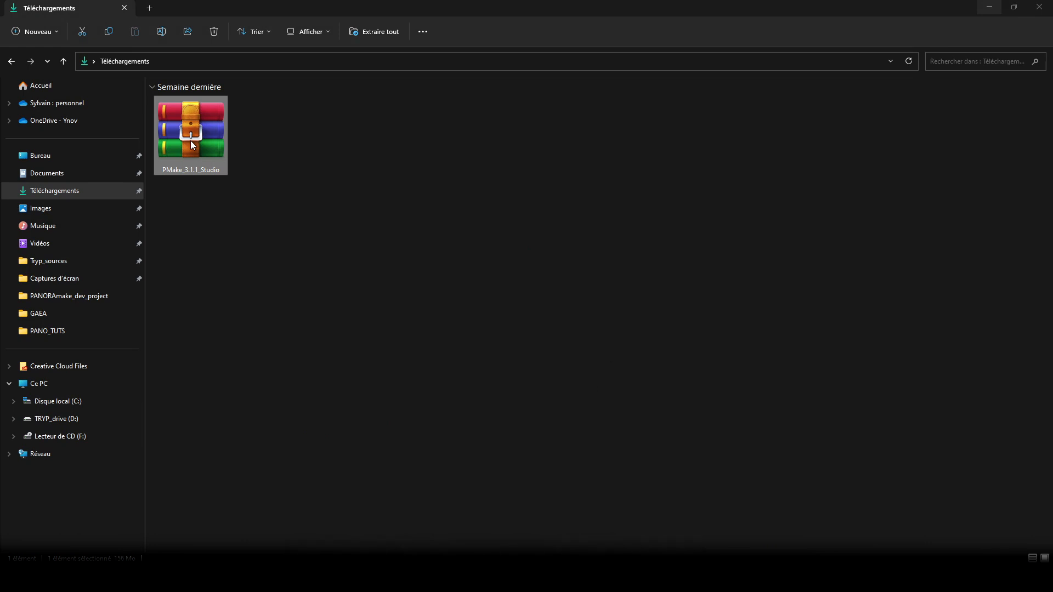
Open the PMake_3.1.1_Studio archive in WinRAR and extract its 5.1_ExtractIntoEnginePlugins folder into the Downloads folder
double_click(191, 144)
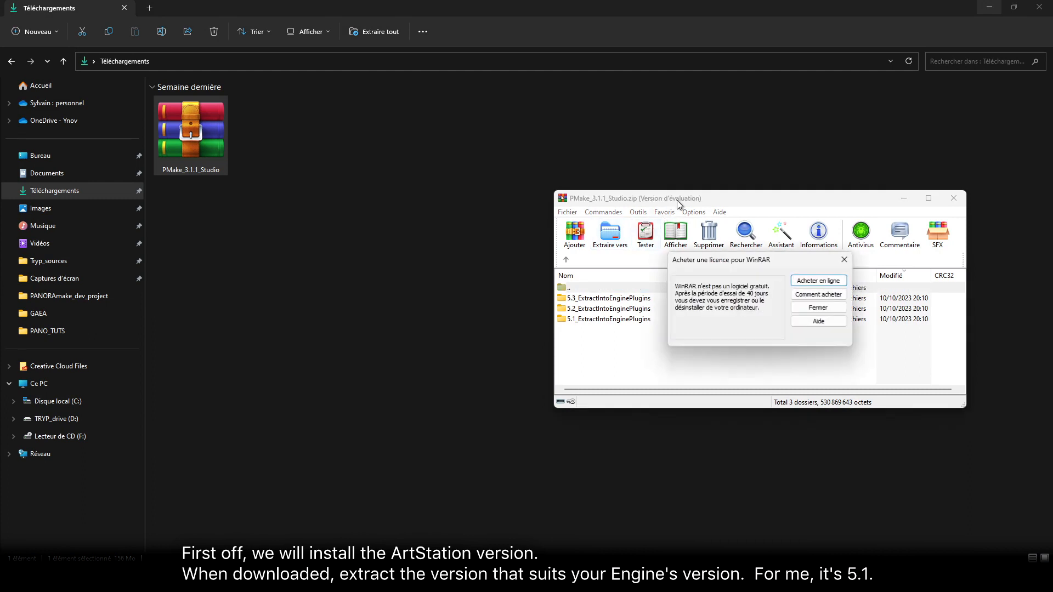
click(844, 260)
click(628, 309)
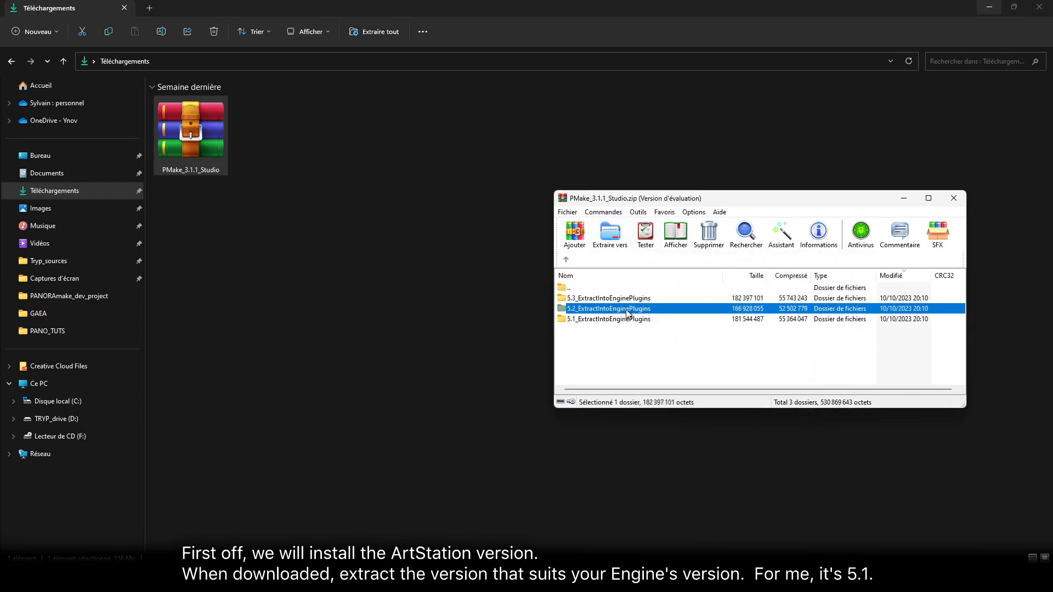
click(627, 320)
click(632, 309)
click(634, 299)
click(636, 308)
click(635, 320)
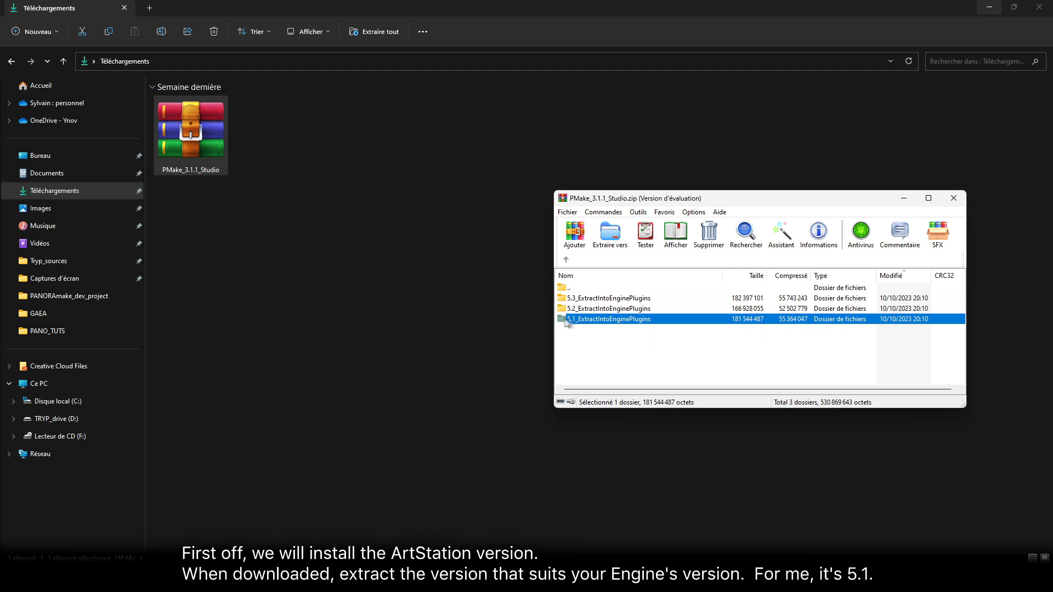
drag(580, 321, 385, 354)
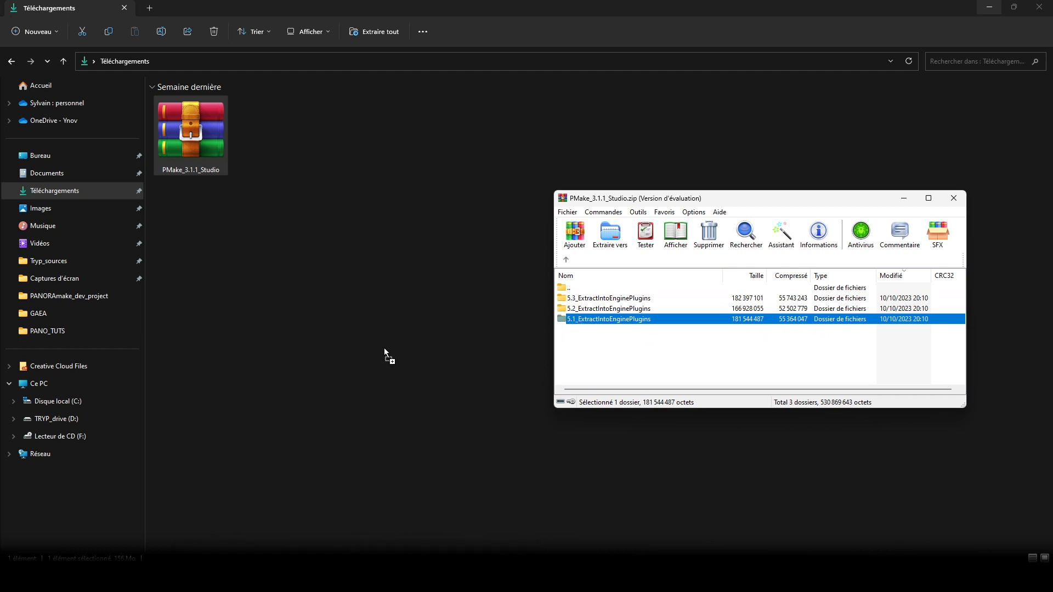
click(462, 378)
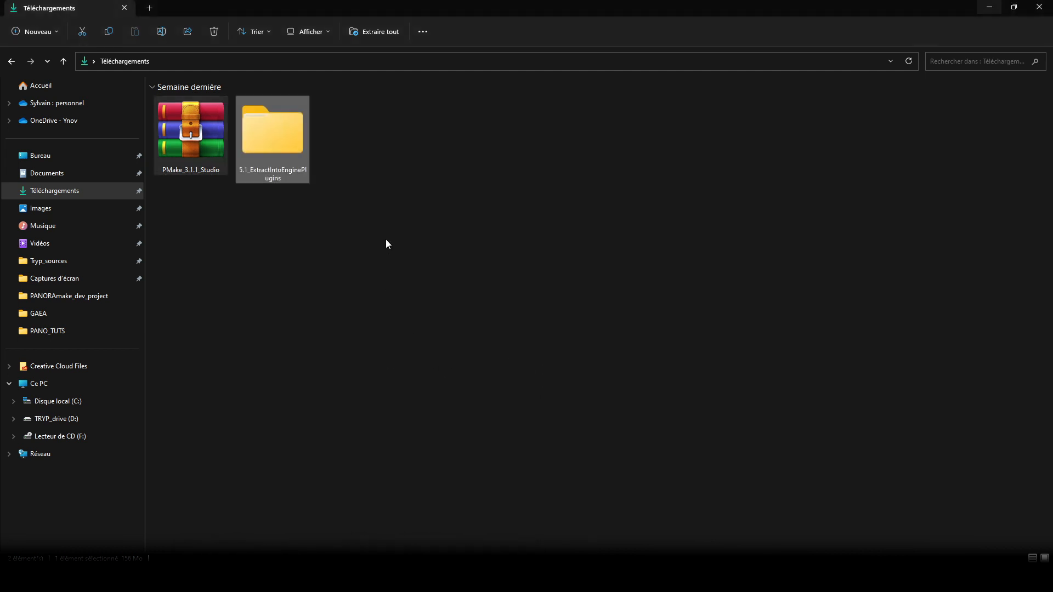
Copy the PANORAmake folder from inside the extracted 5.1_ExtractIntoEnginePlugins folder
double_click(274, 145)
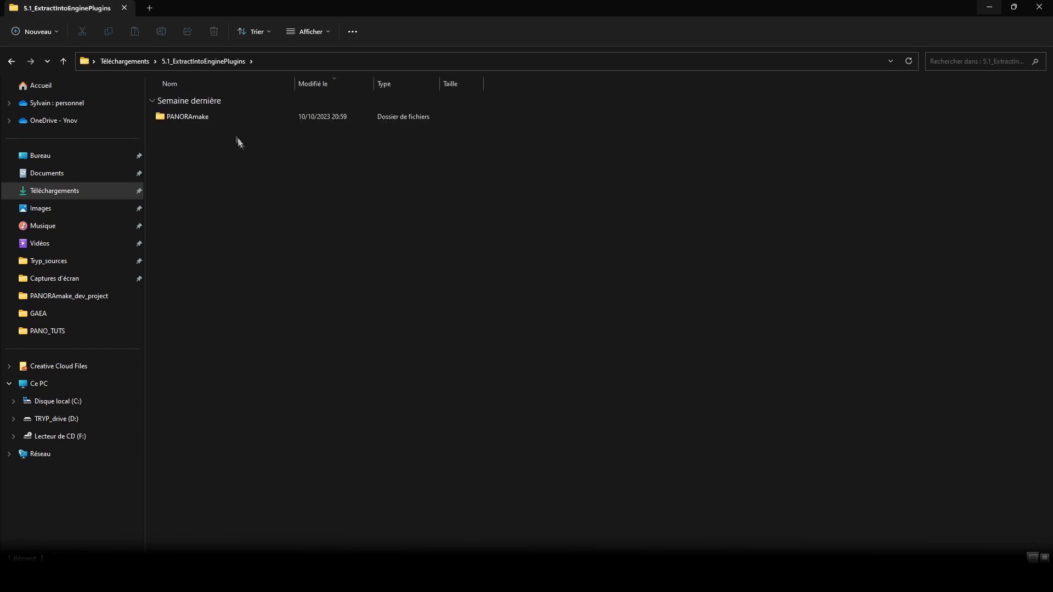
drag(198, 141, 282, 85)
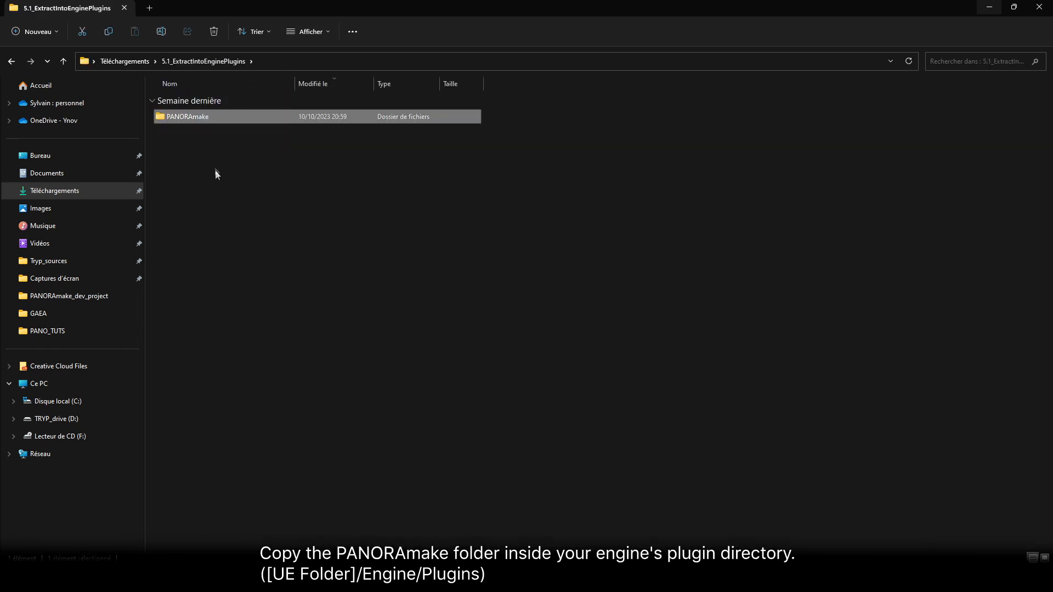
right_click(205, 116)
click(267, 373)
Paste the PANORAmake folder into DEV\UE_5.1\Engine\Plugins on the C: drive
click(102, 399)
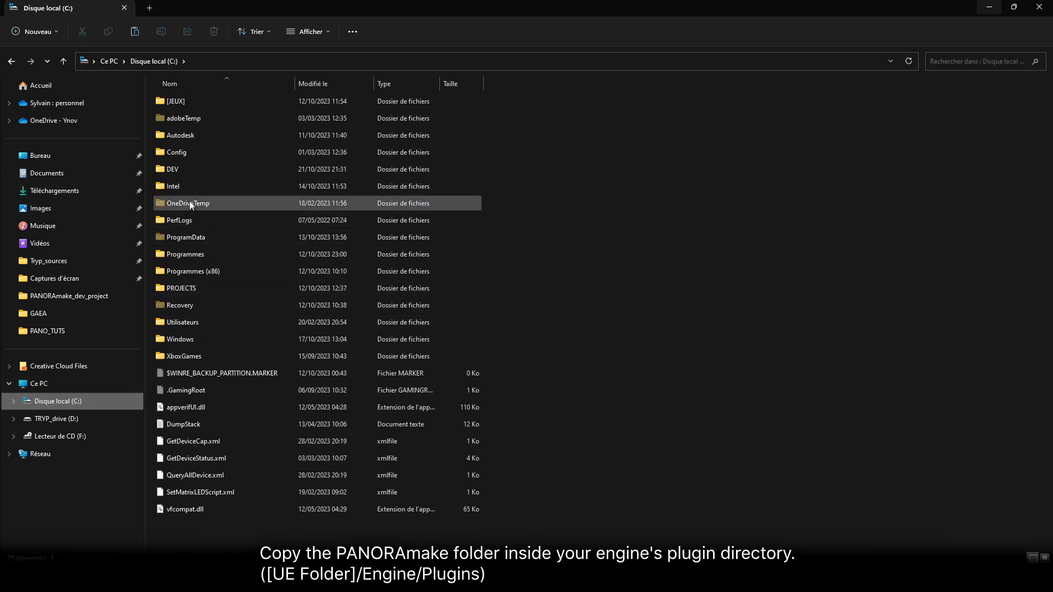
double_click(190, 166)
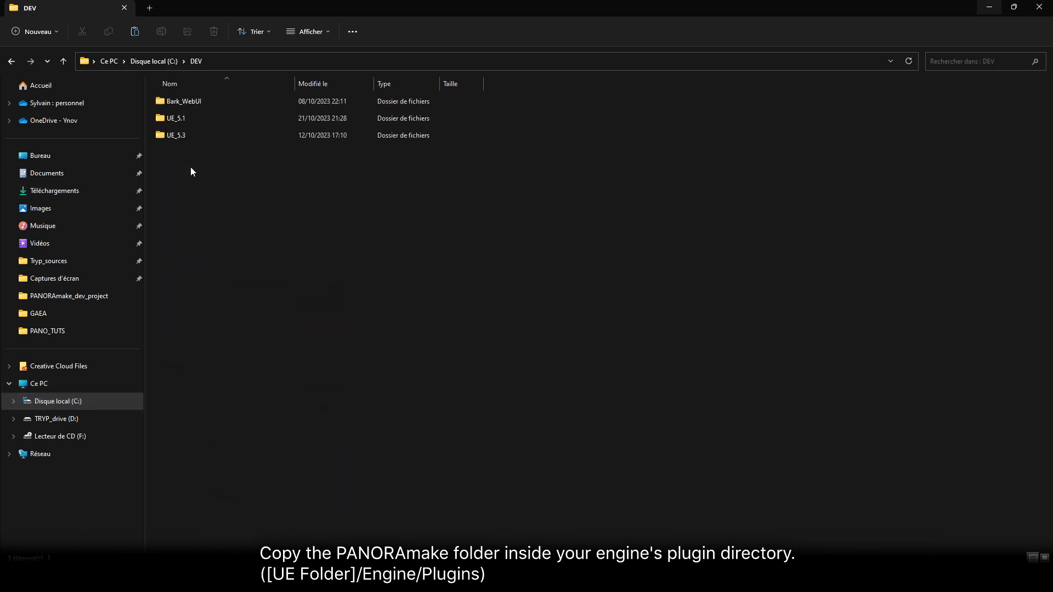
double_click(183, 118)
double_click(184, 119)
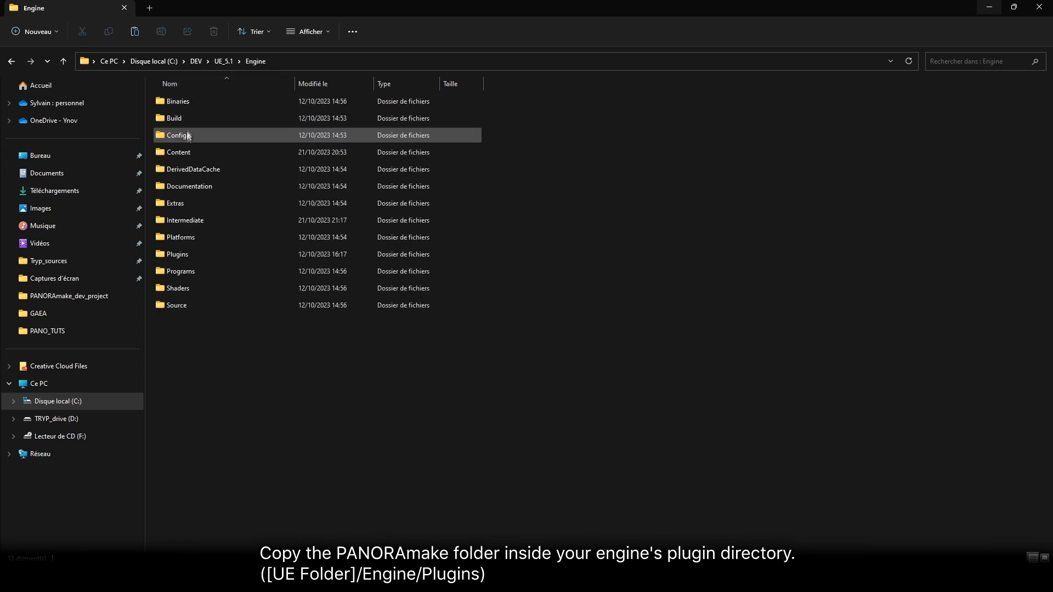
double_click(182, 256)
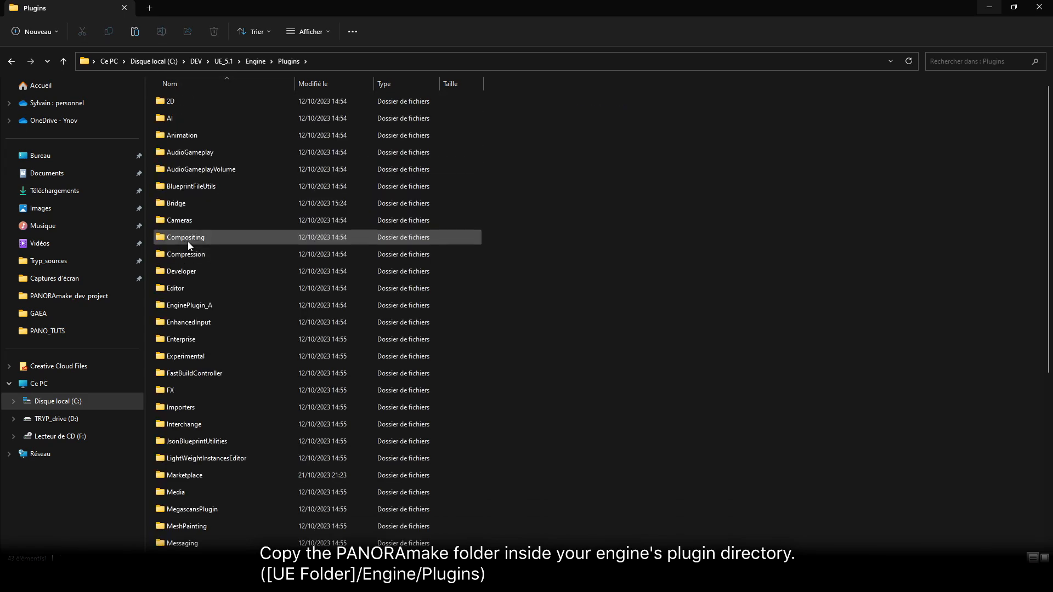
scroll(183, 244, down, 5)
right_click(577, 318)
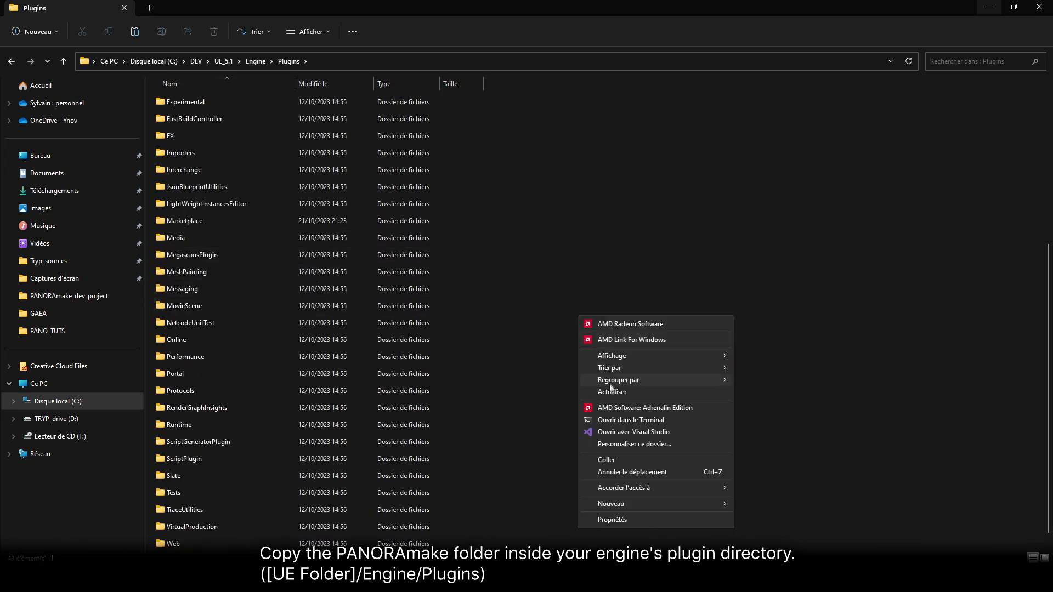
click(608, 461)
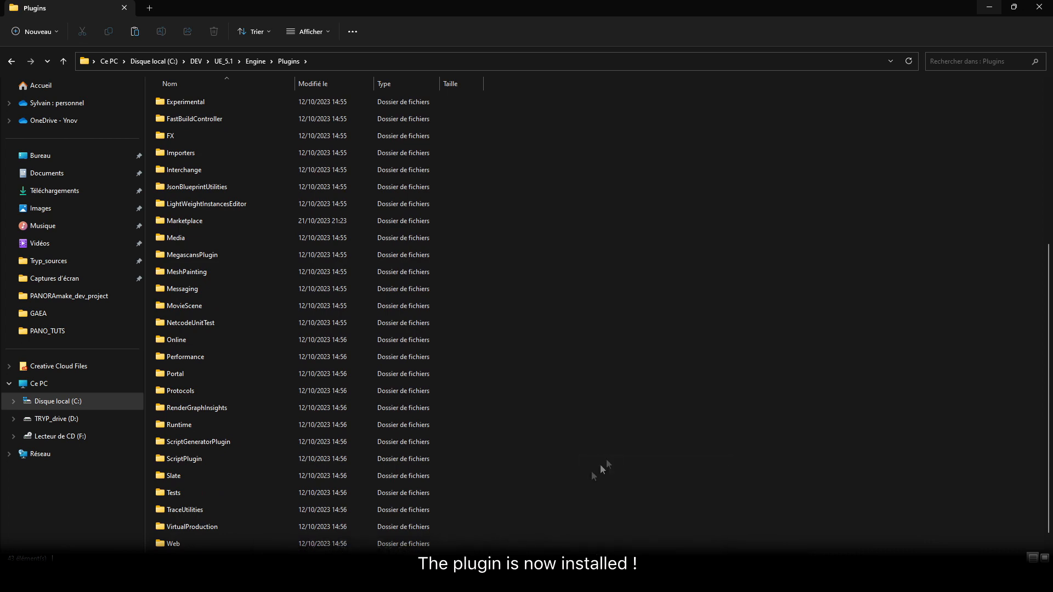
In the Epic Games Launcher, search the Unreal Engine library vault for "panora" and install PANORAmake Studio to engine version 5.1
click(587, 365)
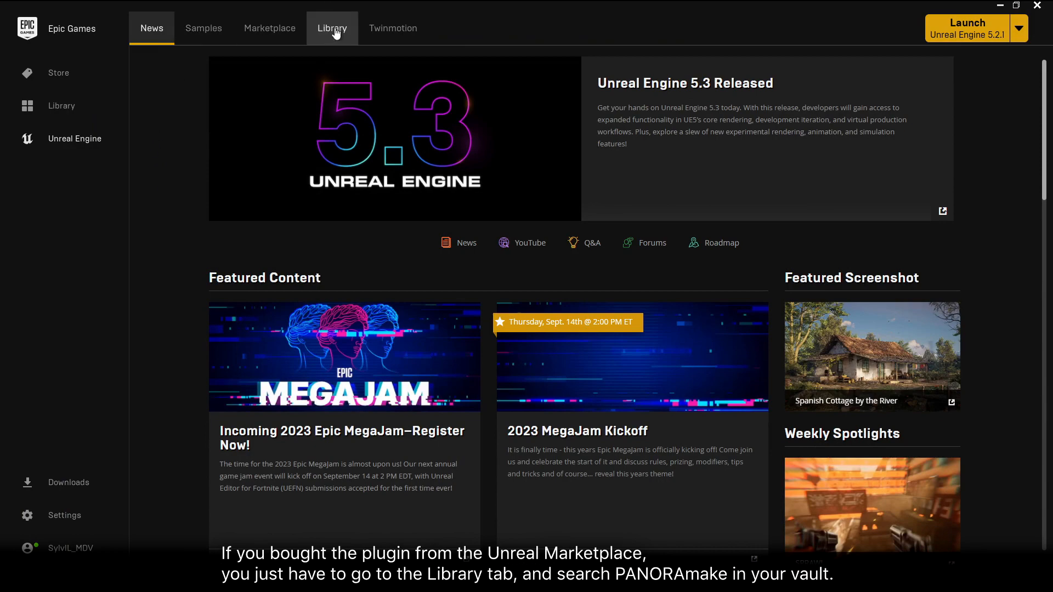
click(337, 34)
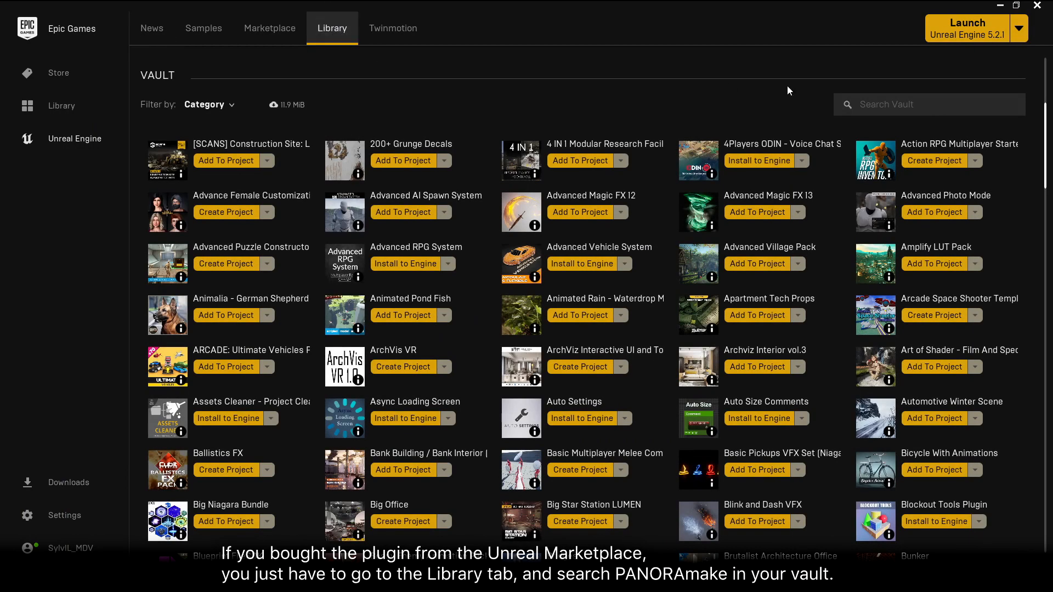
click(990, 105)
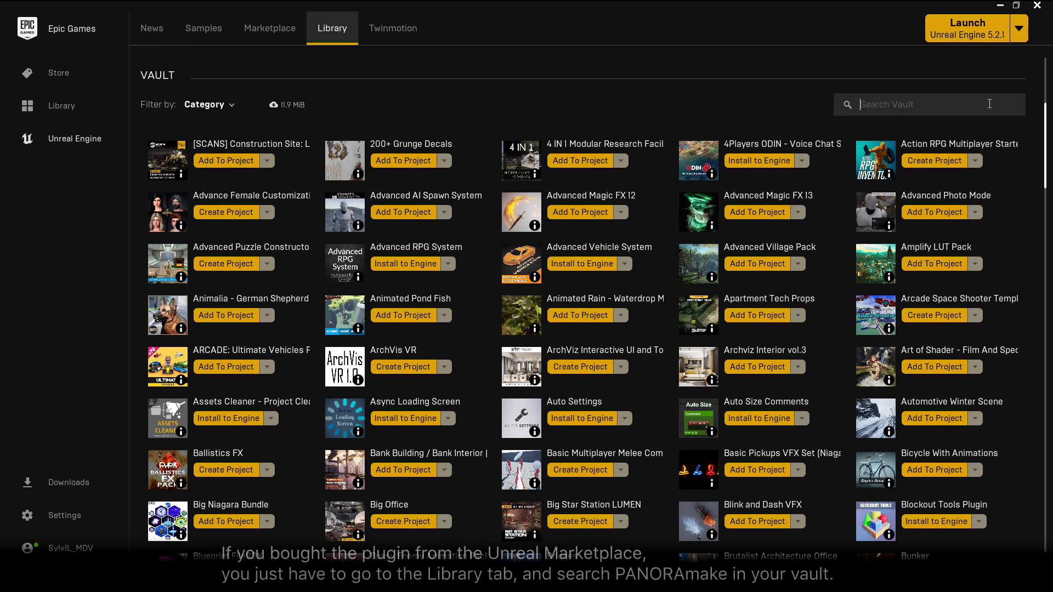
text(panora)
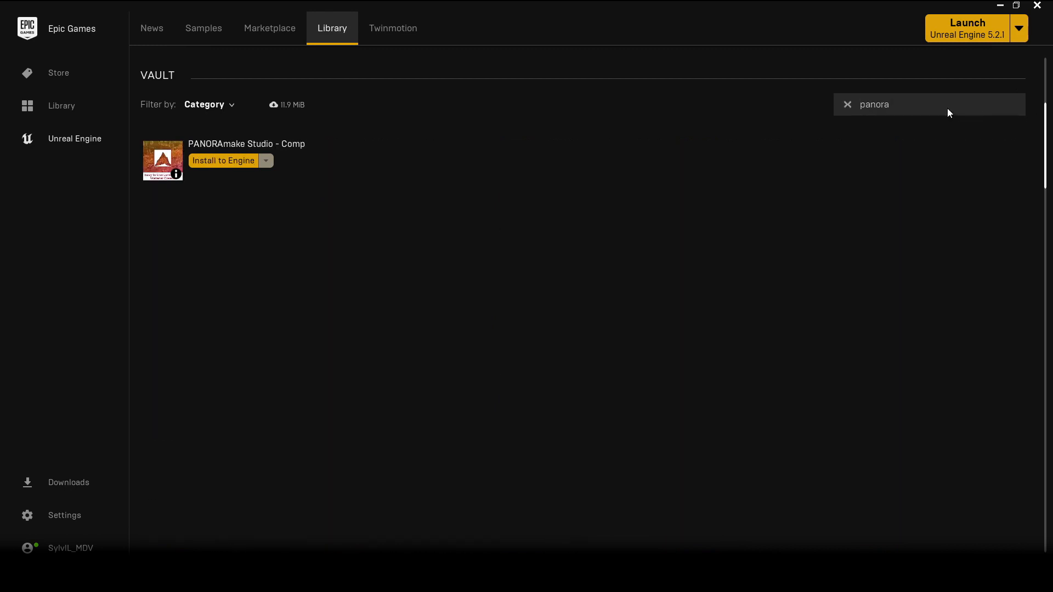
click(236, 173)
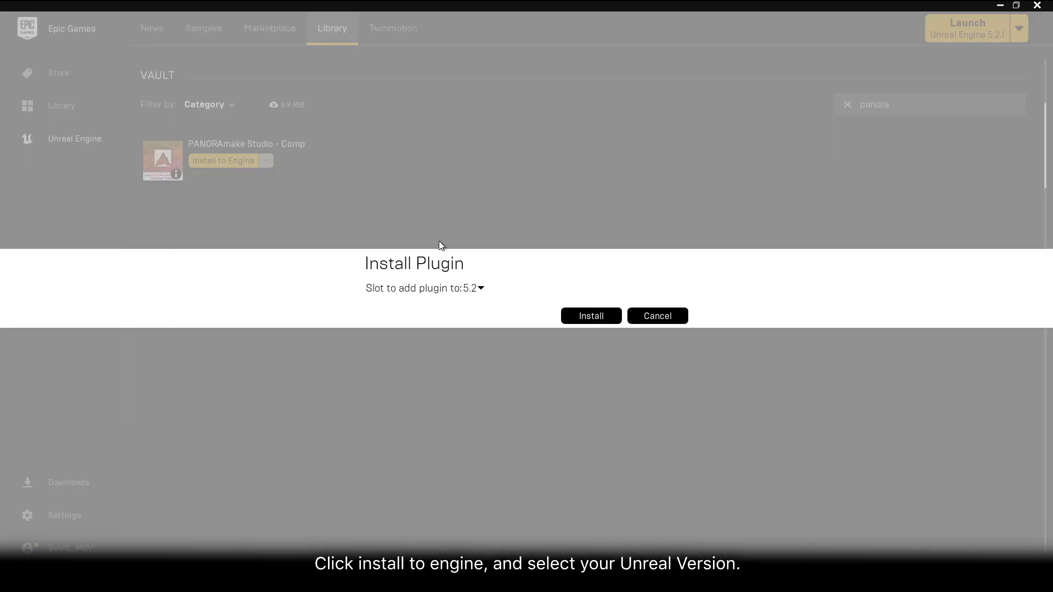
click(477, 288)
click(478, 304)
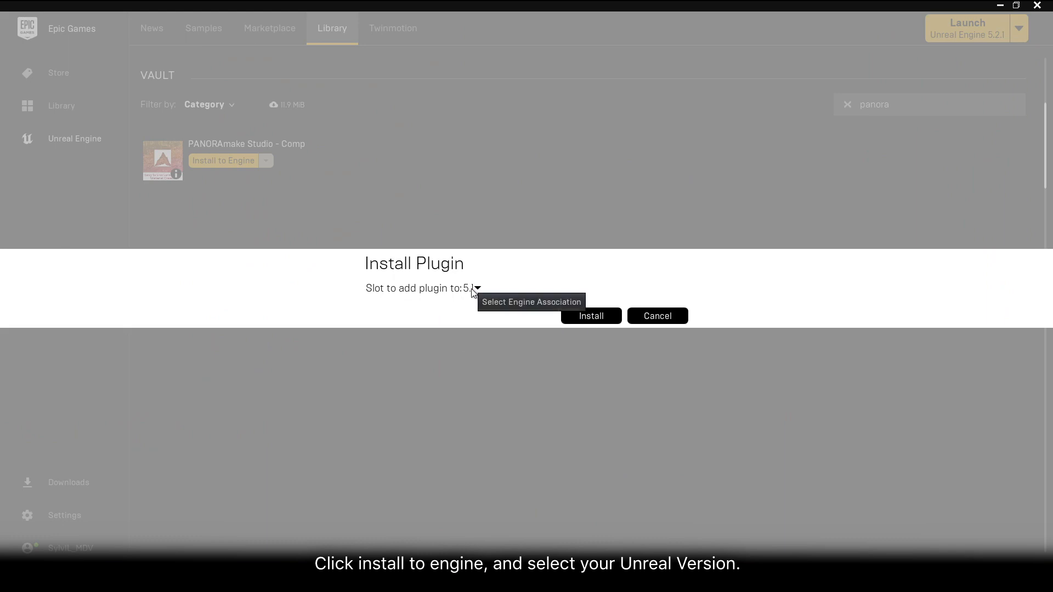
click(576, 320)
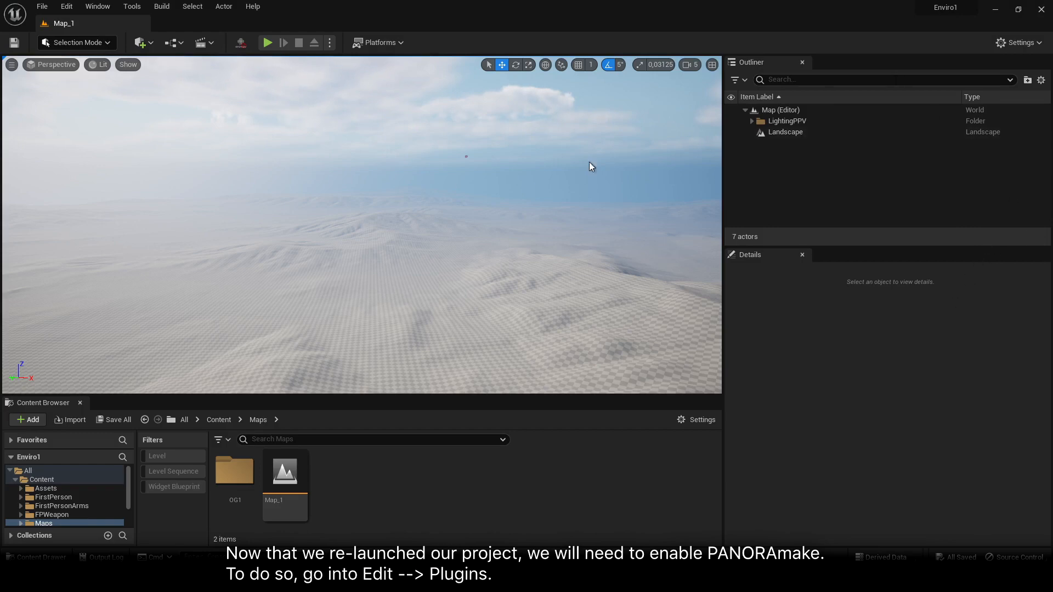
Back in Unreal Editor, find the PANORA|make plug-in by searching "pano", enable it, restart the editor, and close the plug-in window
click(66, 6)
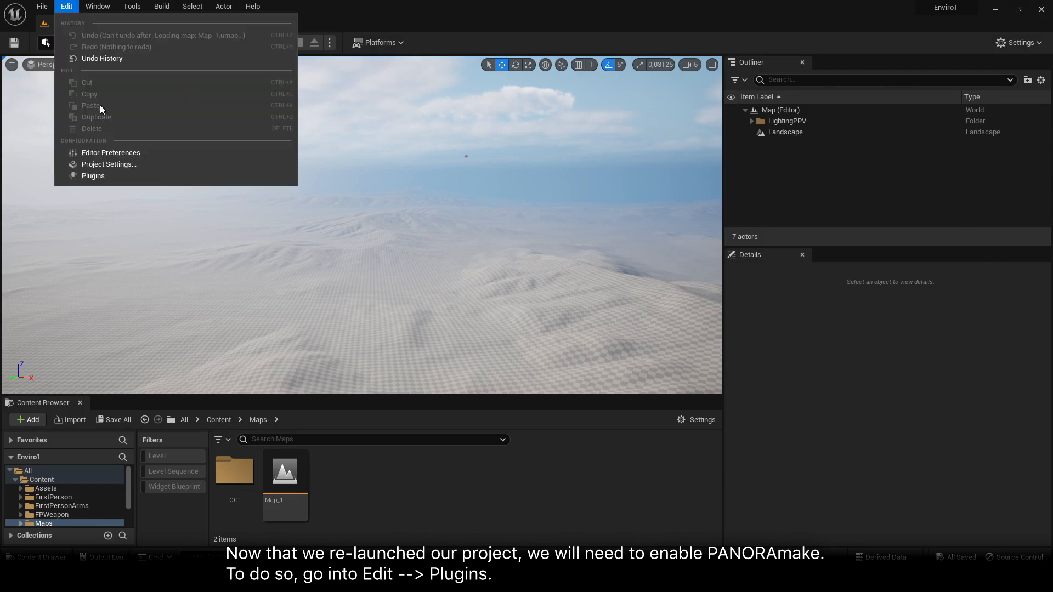
click(104, 174)
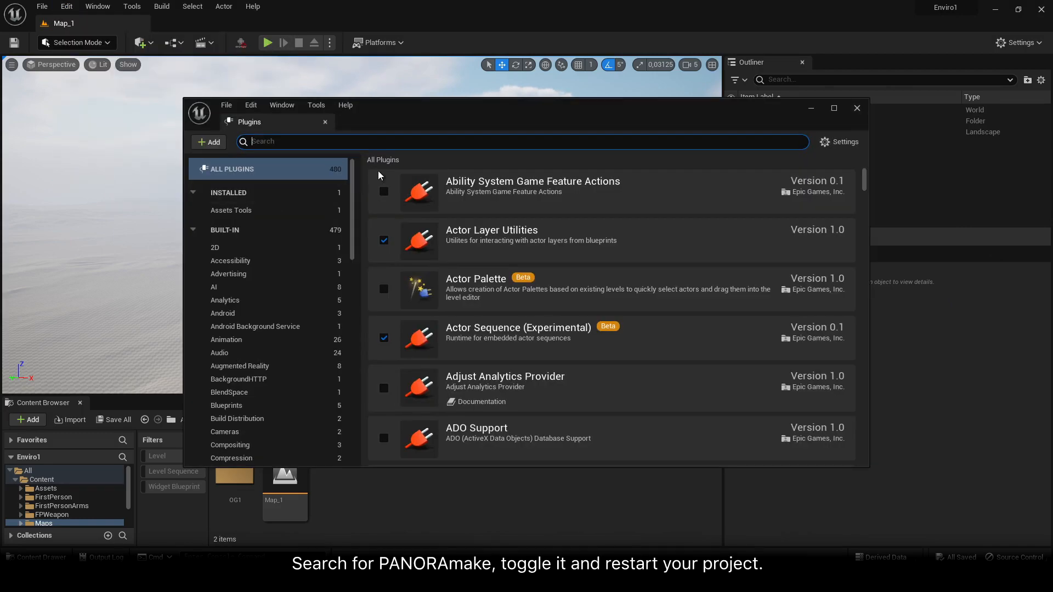
text(pano)
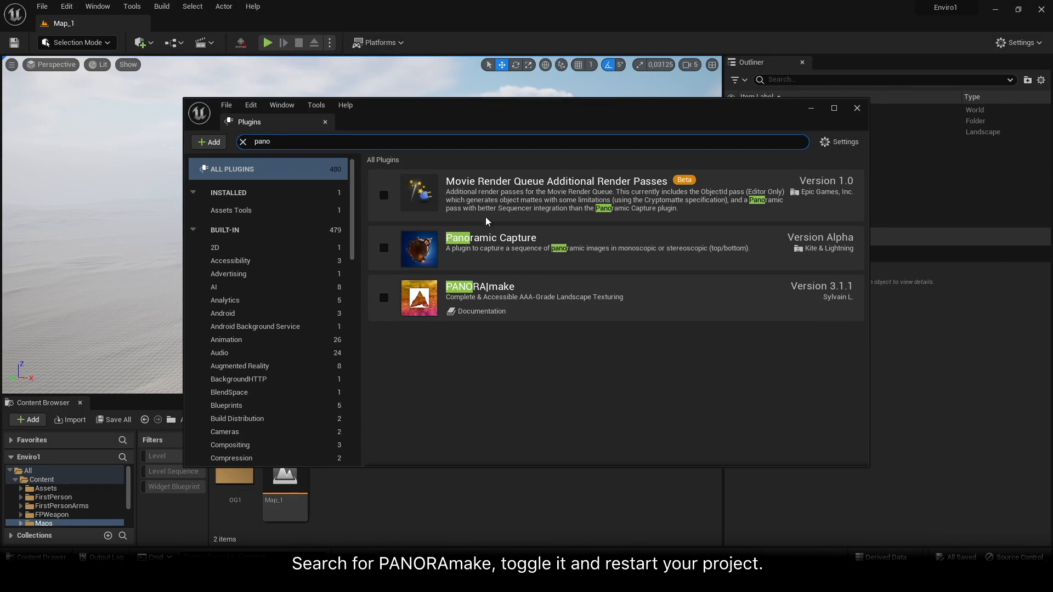
click(385, 298)
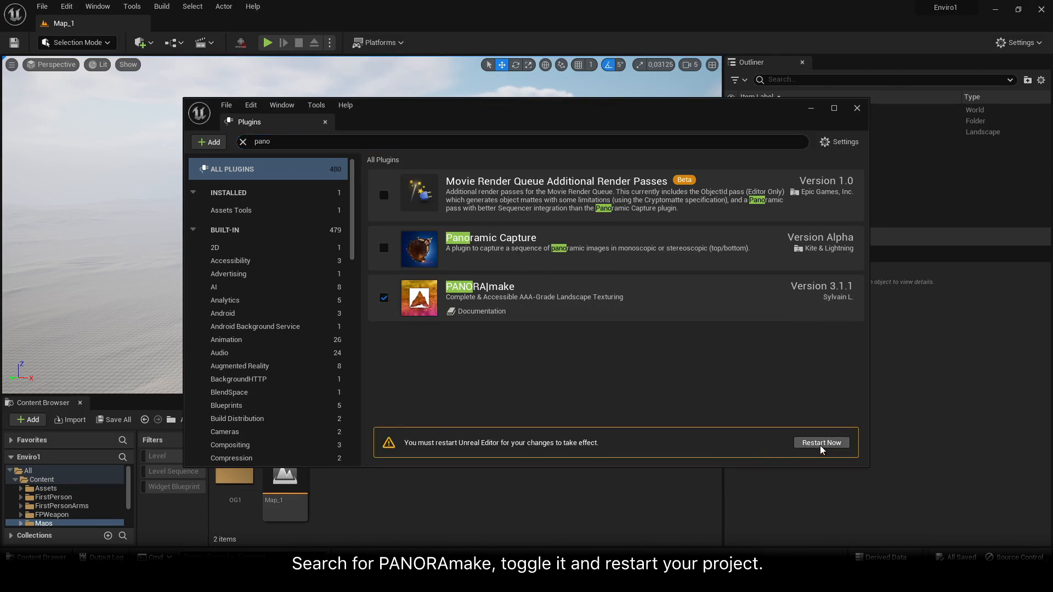
click(820, 446)
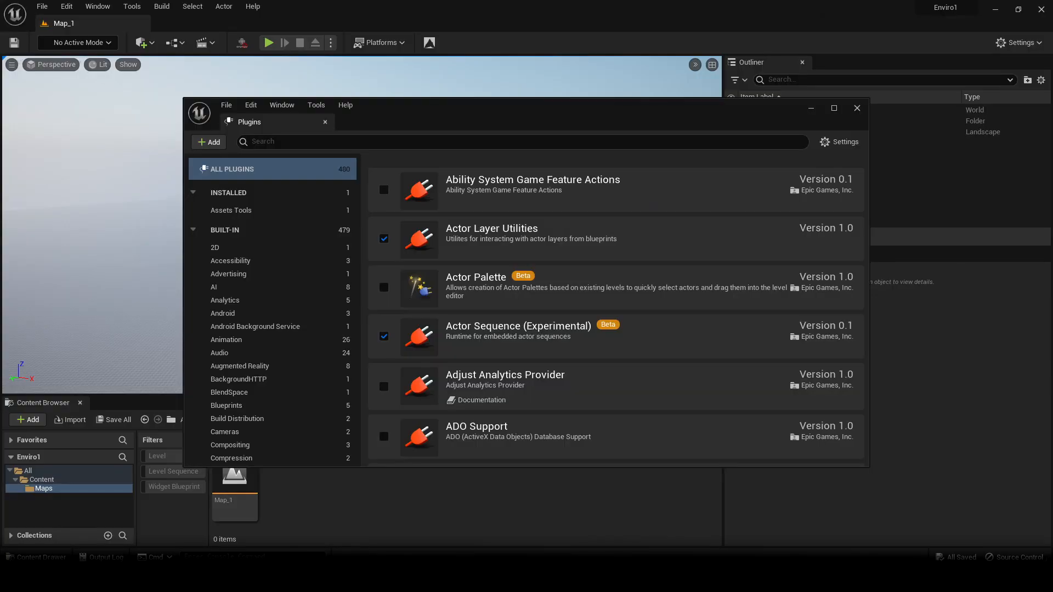
click(857, 108)
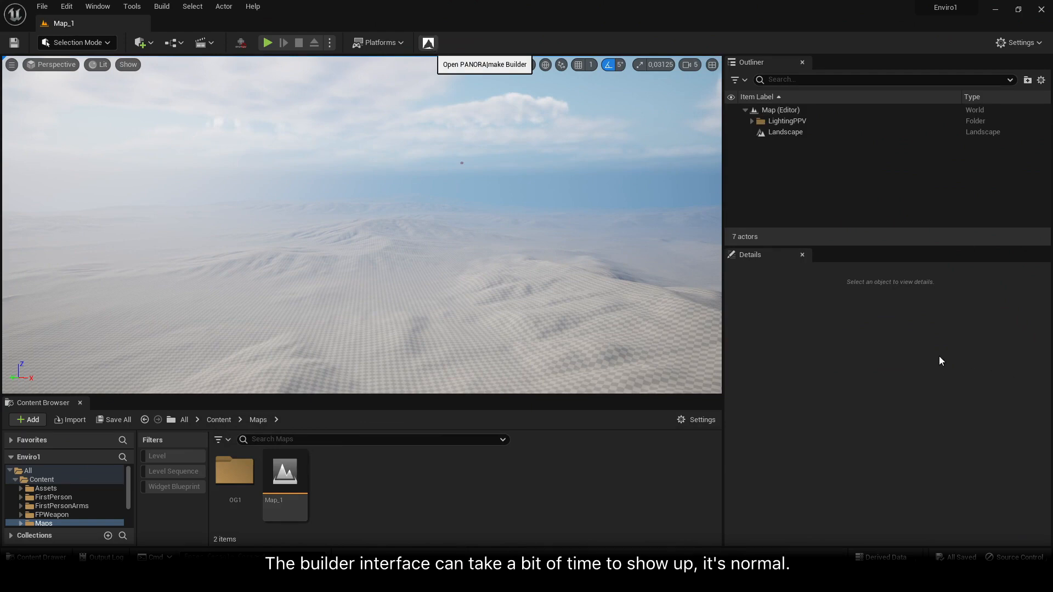
Open the PANORA|make Builder, dock it along the left side of the level editor, and make it narrower
click(429, 44)
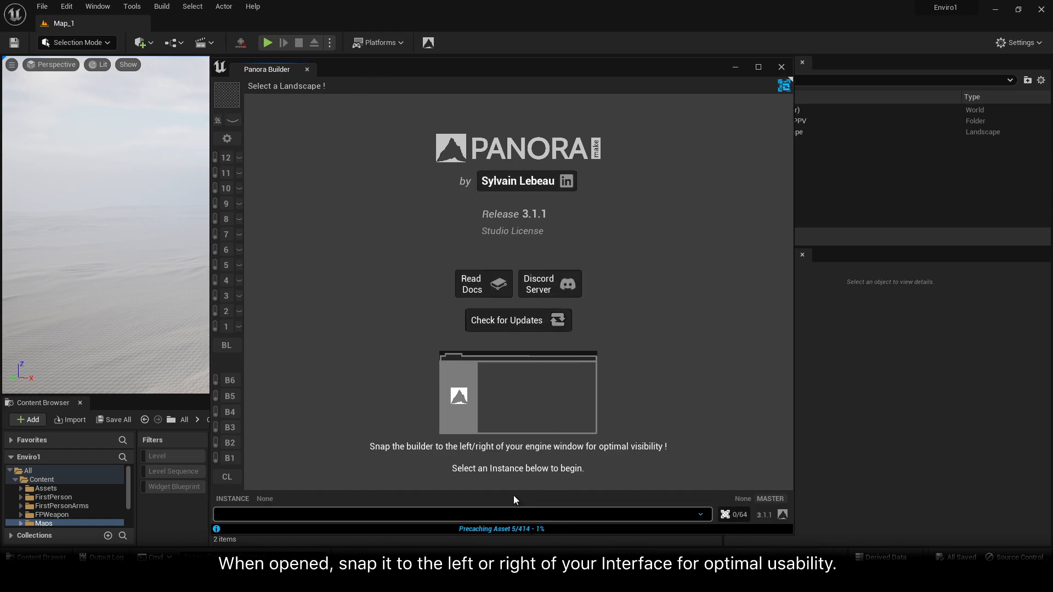
drag(271, 69, 7, 248)
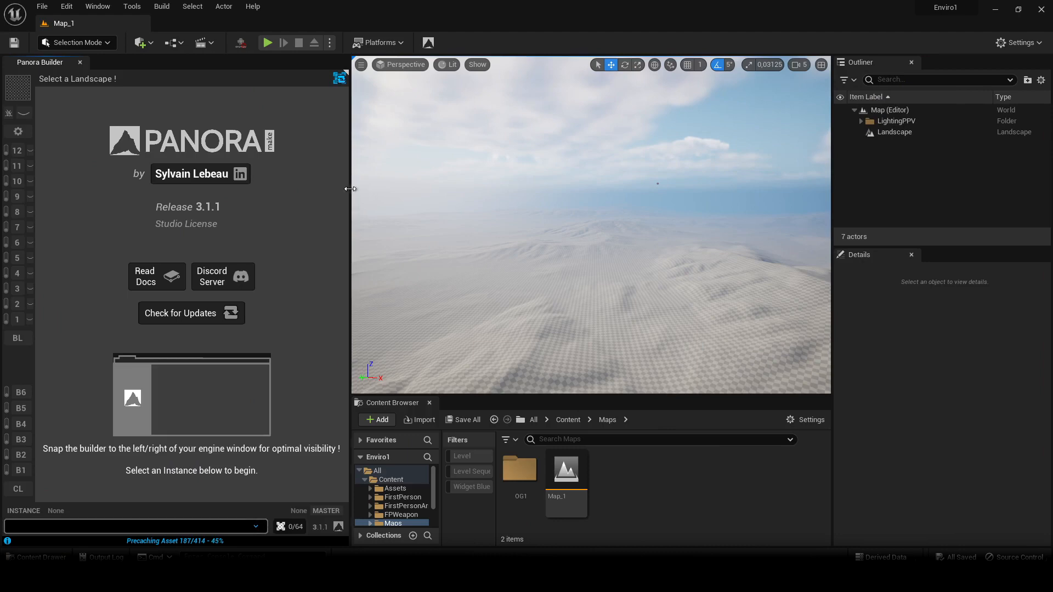
drag(350, 207, 264, 207)
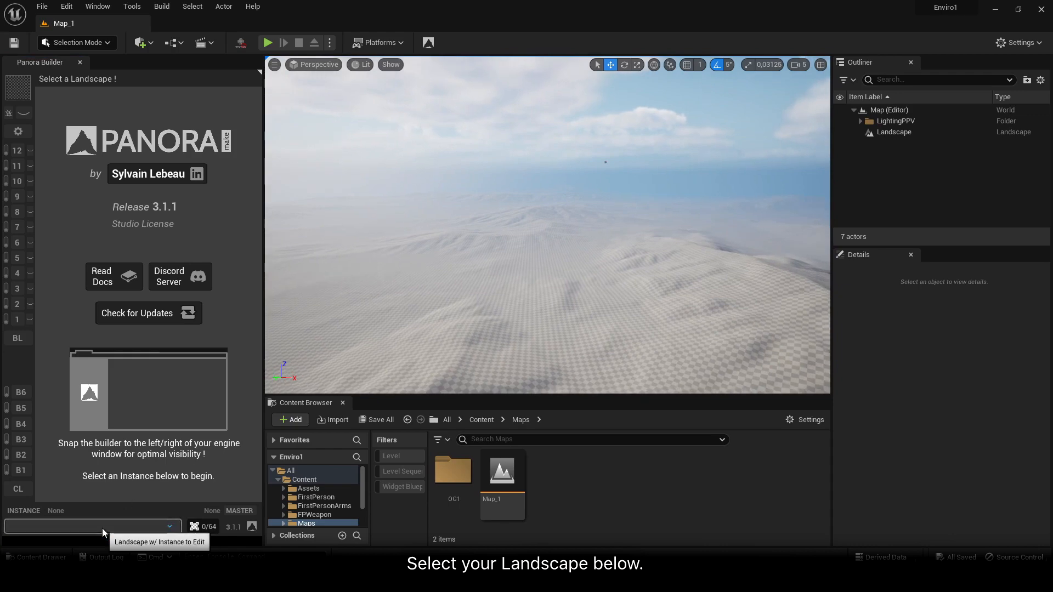
Choose Landscape in the builder and create a Single-mode PANORA|make instance named MI_PLandscape in /Assets/Materials/
click(118, 528)
click(119, 537)
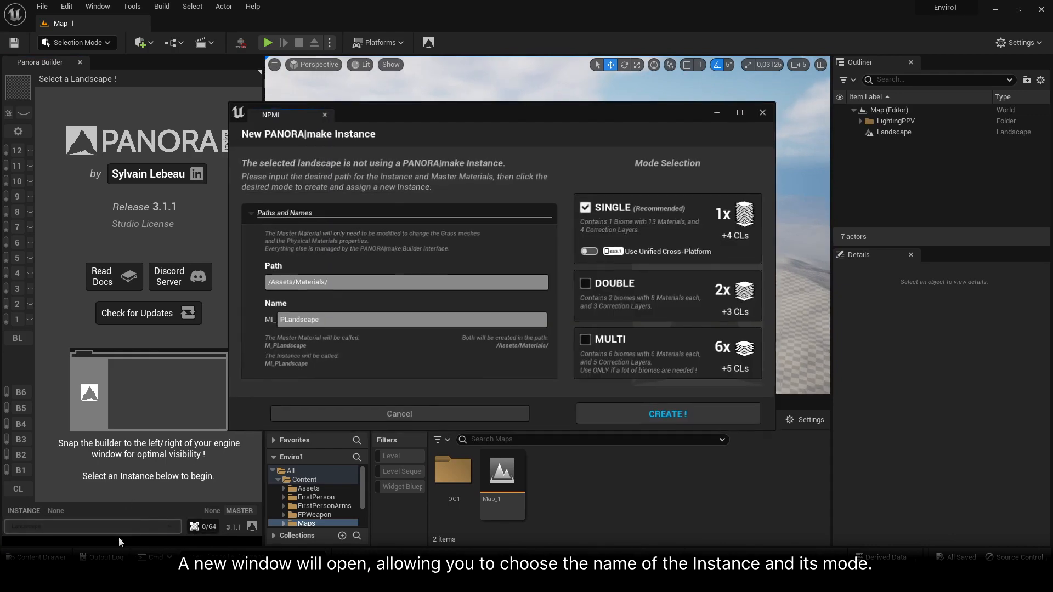
drag(445, 109, 472, 113)
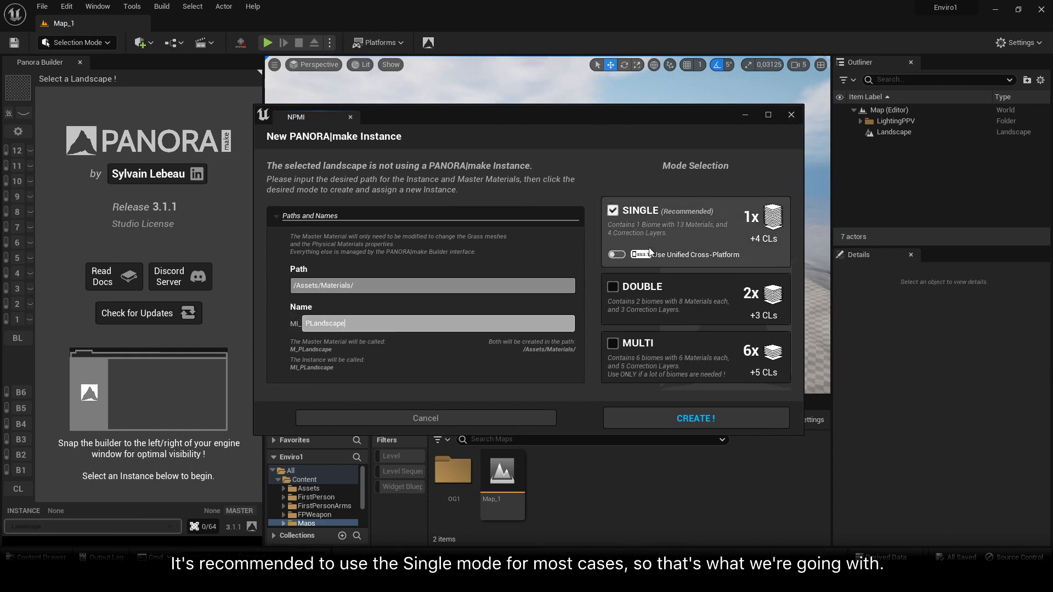
click(718, 422)
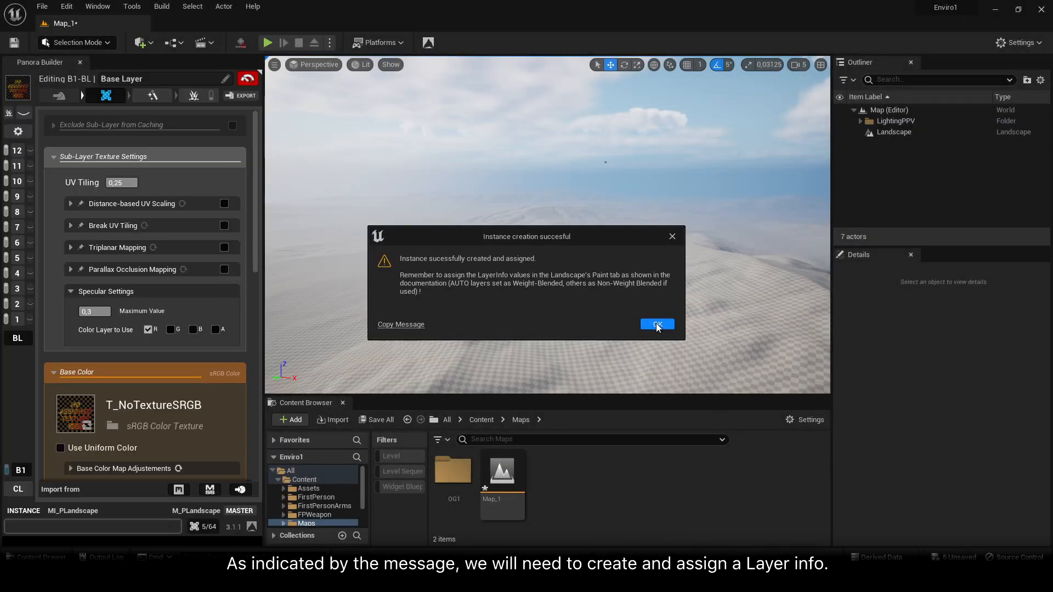
click(657, 324)
In Landscape mode's paint layers, create a weight-blended layer info for BIOME-1 and save it as BIOME-1_LayerInfo in Maps/Map_1_sharedassets
click(538, 277)
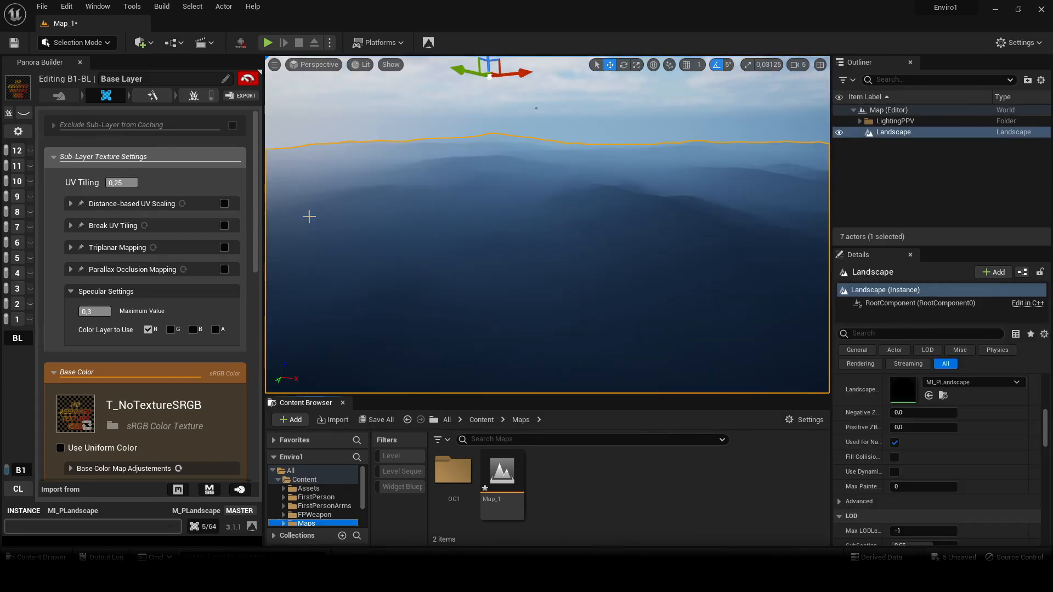
click(92, 42)
click(112, 69)
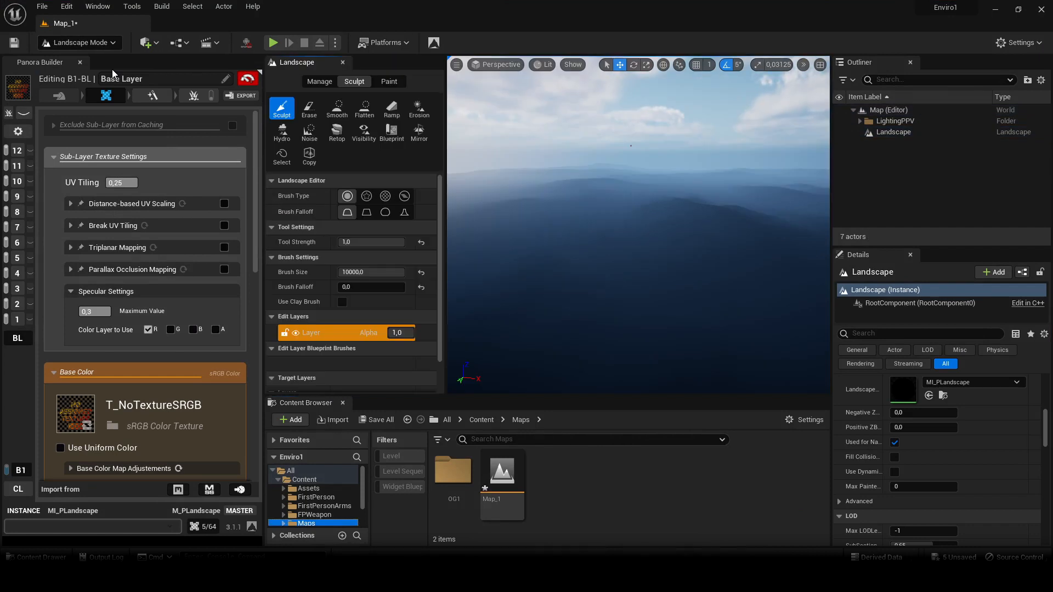
click(390, 82)
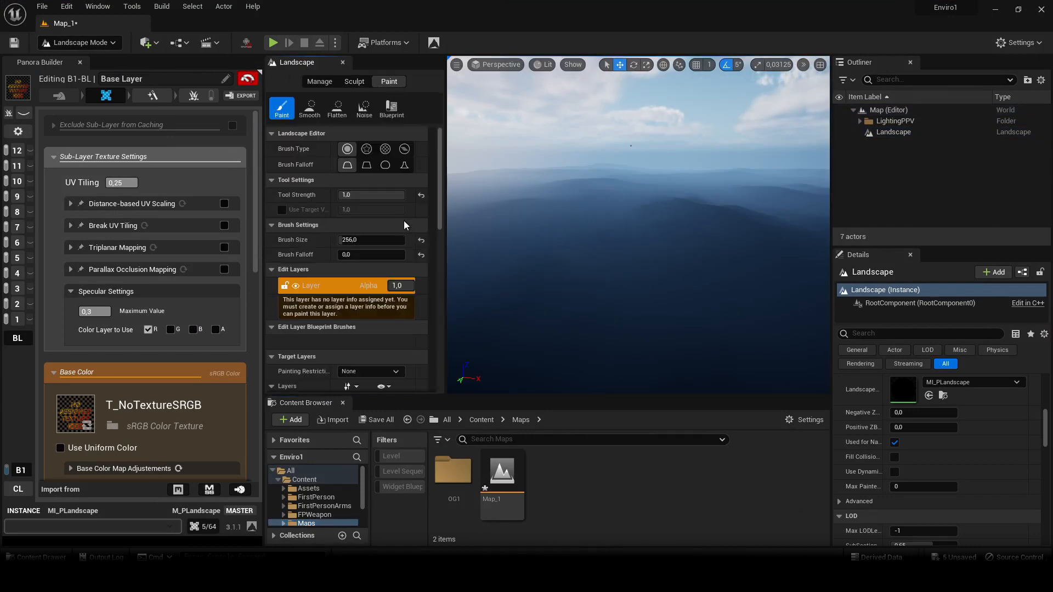
scroll(381, 266, down, 15)
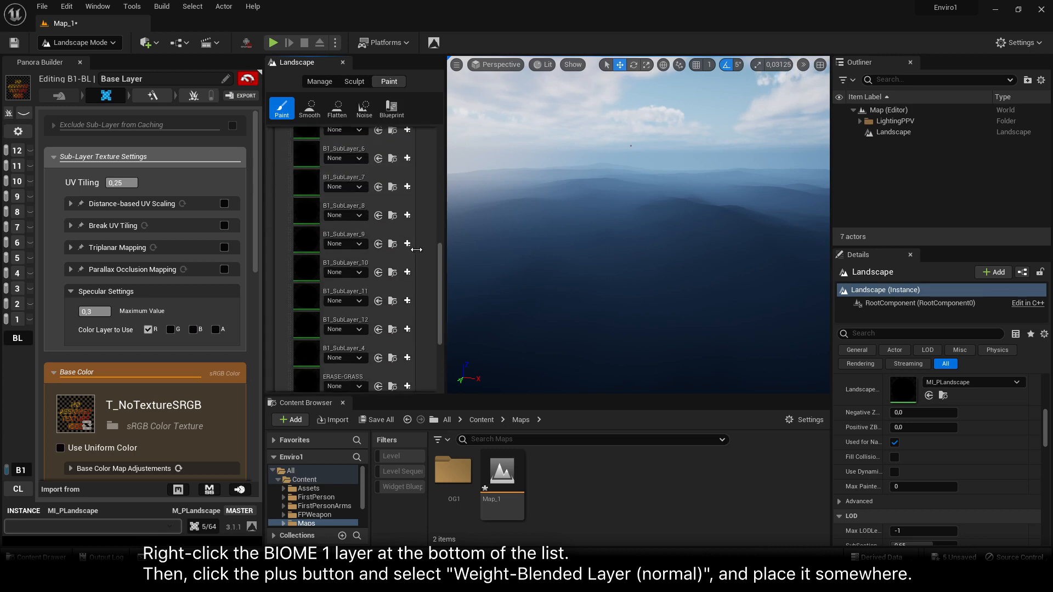
click(344, 369)
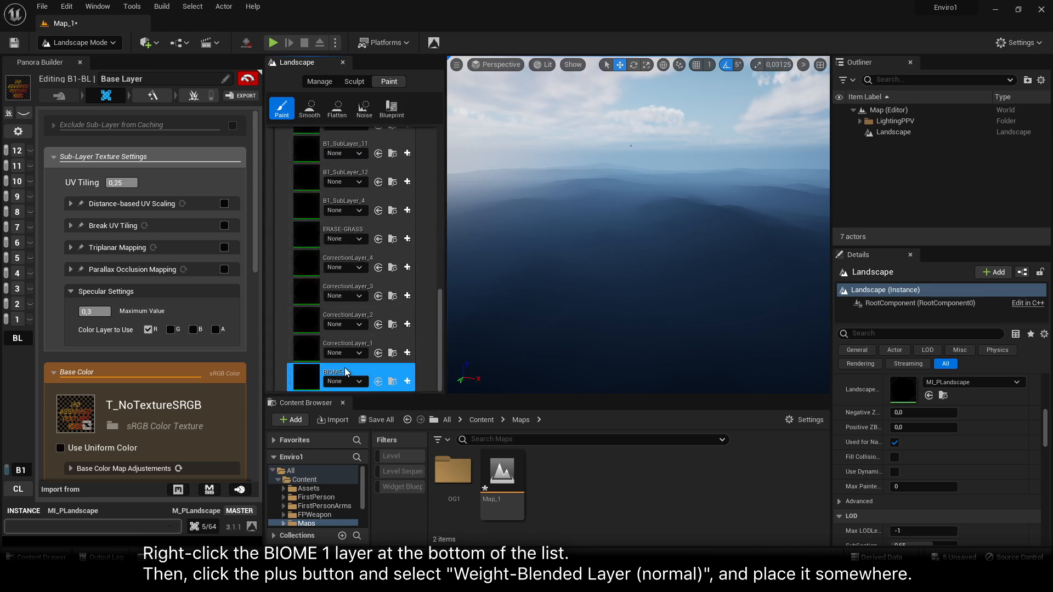
click(408, 383)
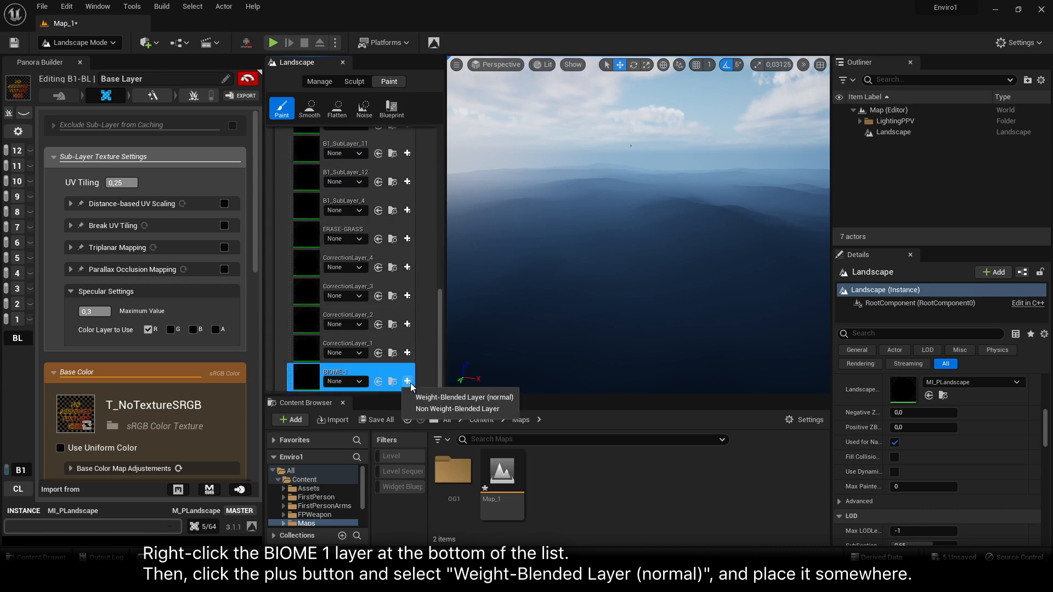
click(448, 396)
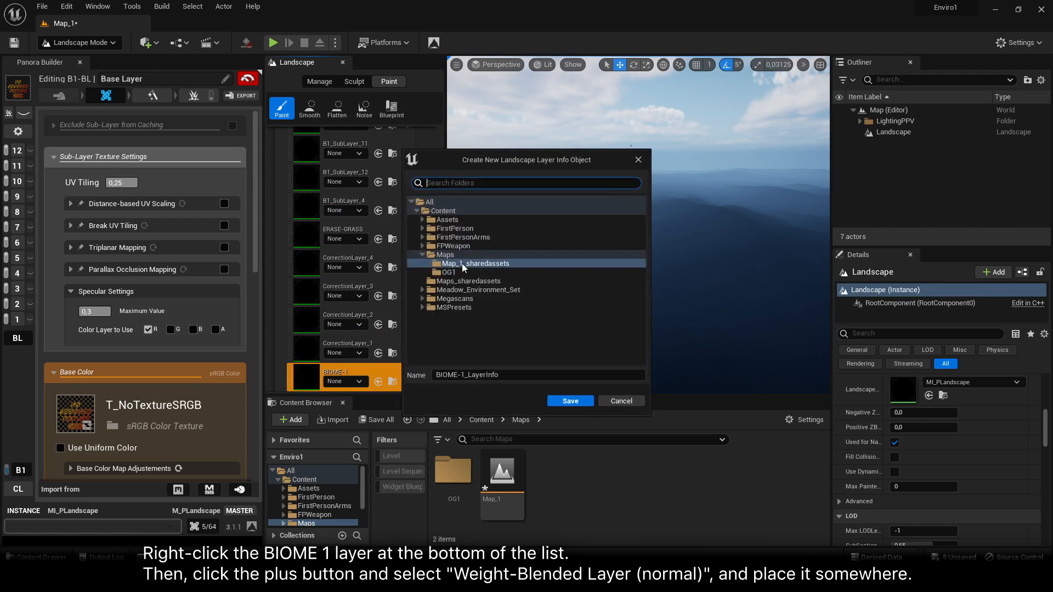
click(565, 403)
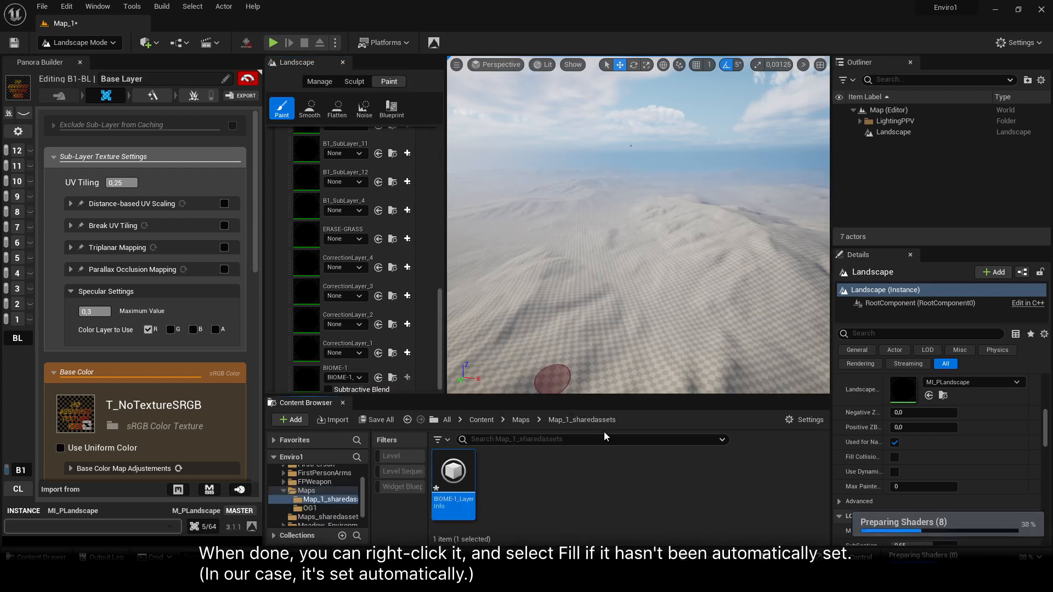
Close the landscape tools and return the editor to Selection mode
click(343, 63)
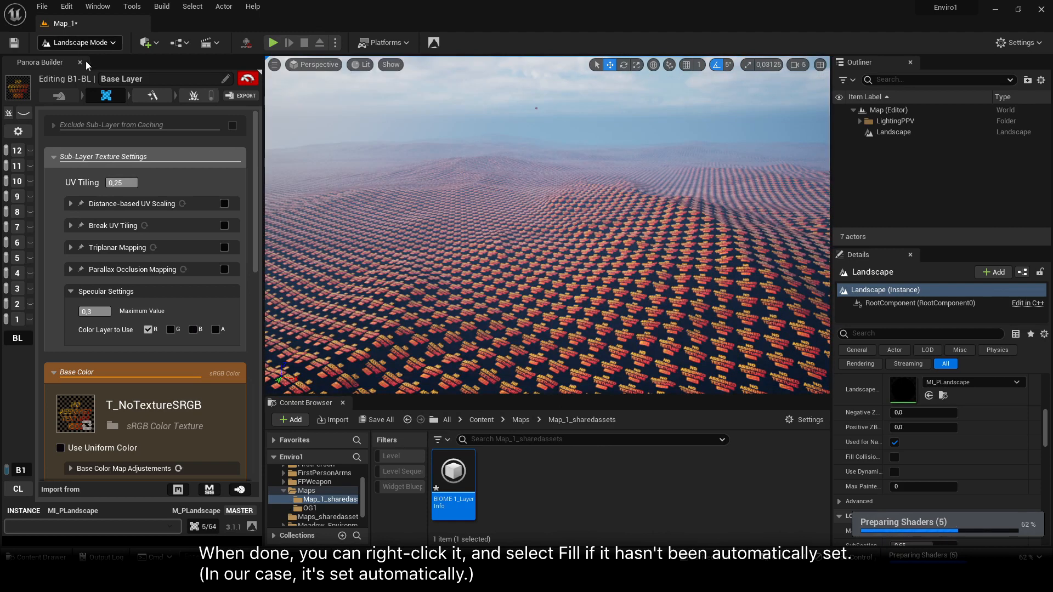
click(76, 42)
click(71, 65)
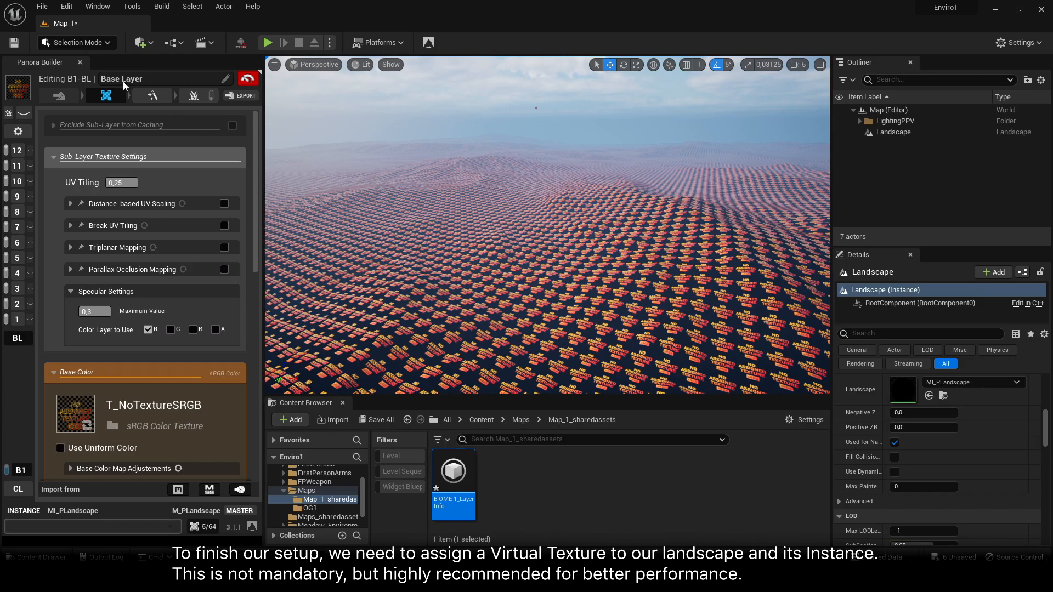
Search the placeable actors for "runtime" and place a Runtime Virtual Texture Volume on the landscape
click(98, 7)
click(143, 195)
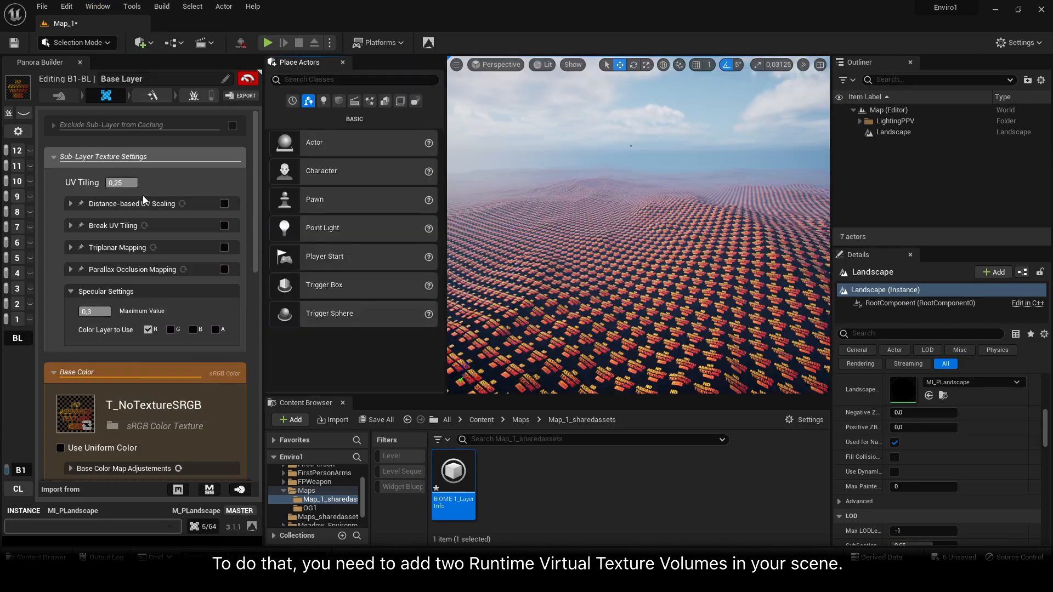
text(ru)
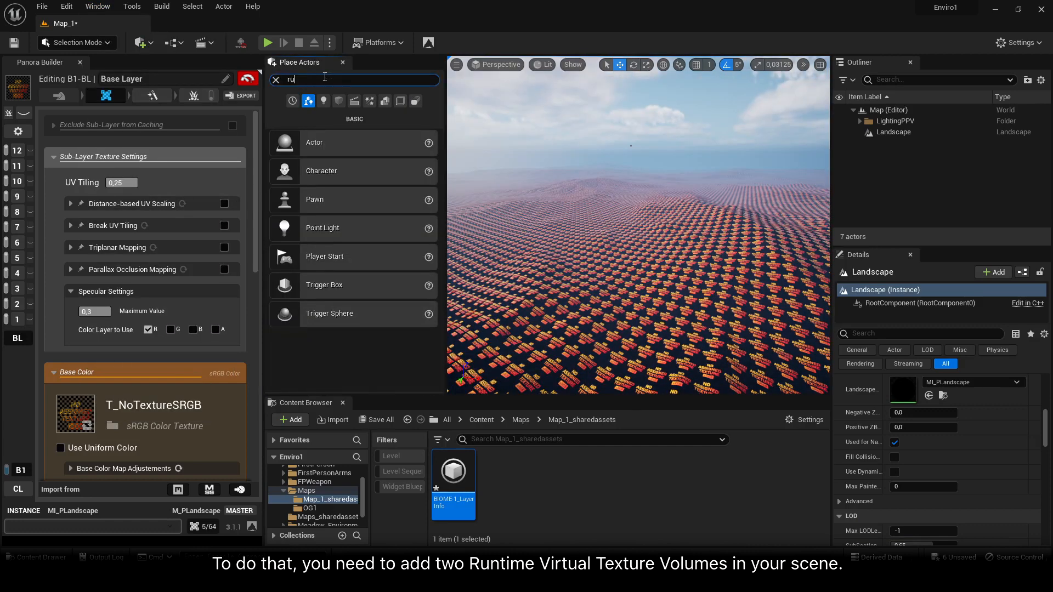
text(ntime)
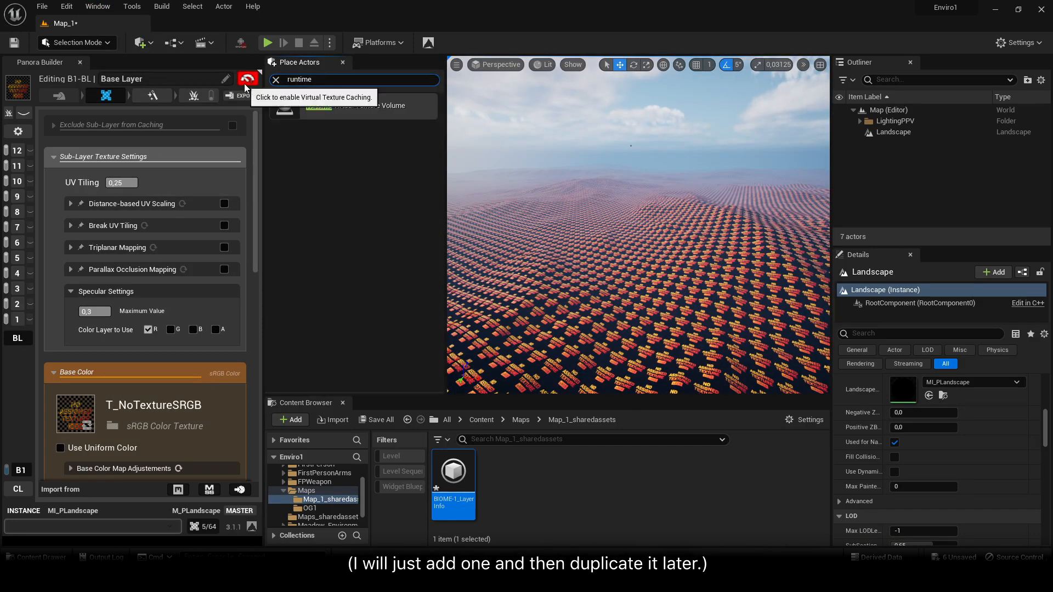
drag(345, 107, 610, 289)
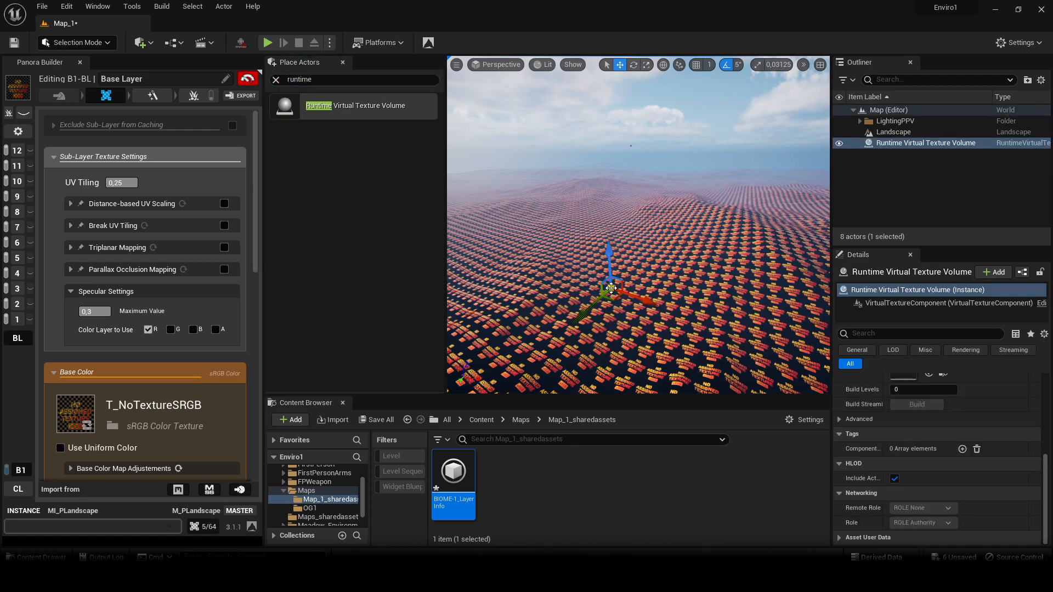
Create a new Runtime Virtual Texture asset named RVT1_Color in the Maps folder for the selected volume
scroll(992, 471, up, 10)
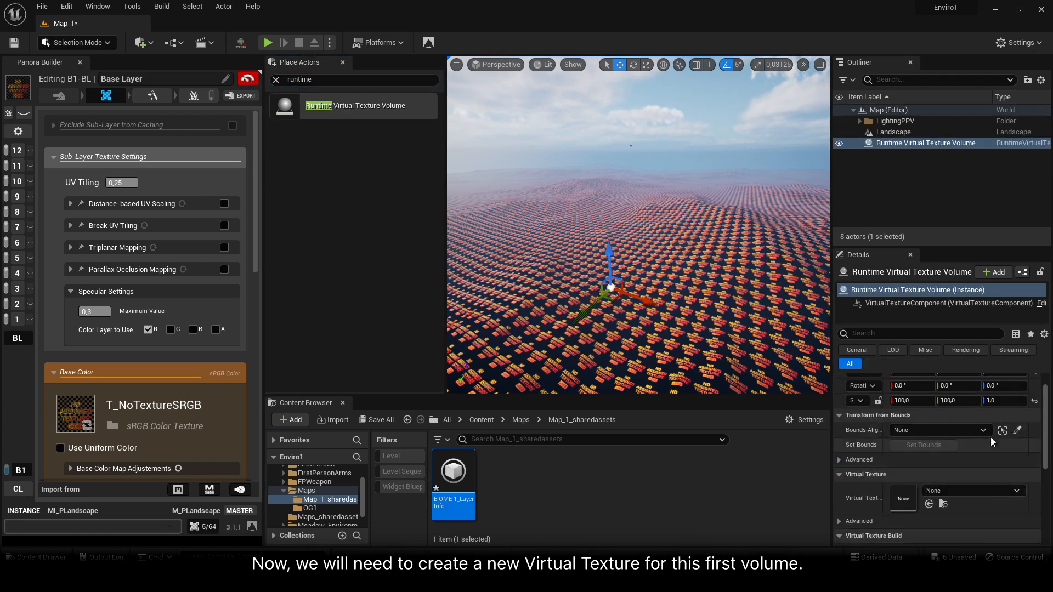
click(940, 492)
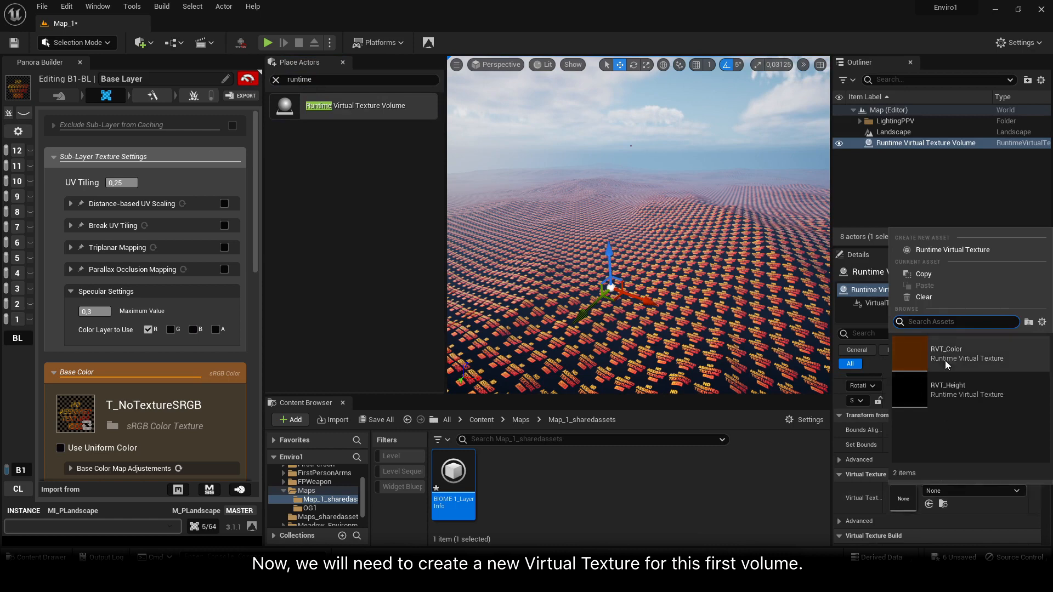
click(965, 252)
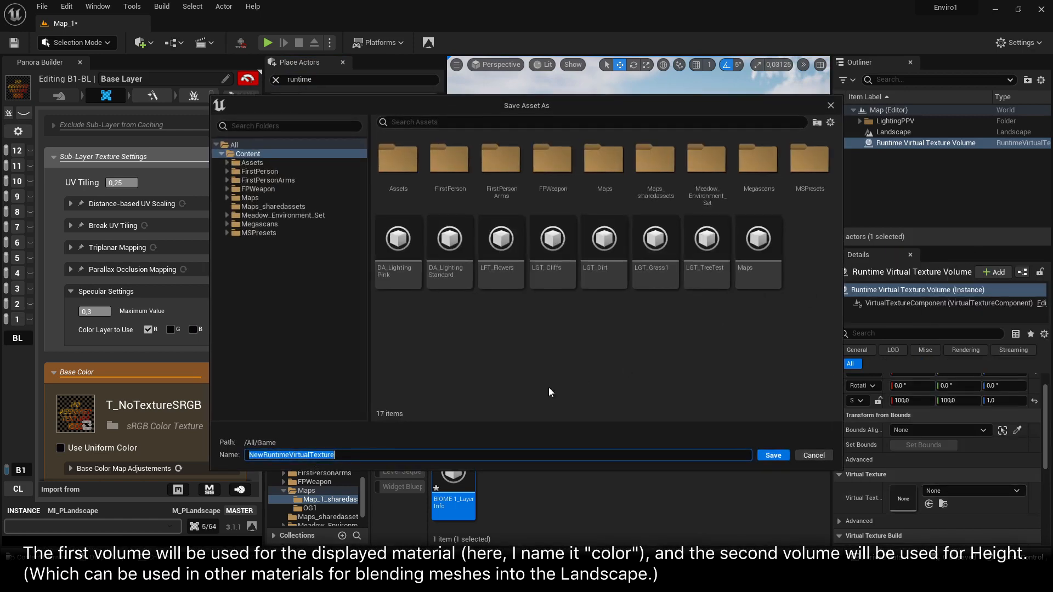
text(RVT1_Color)
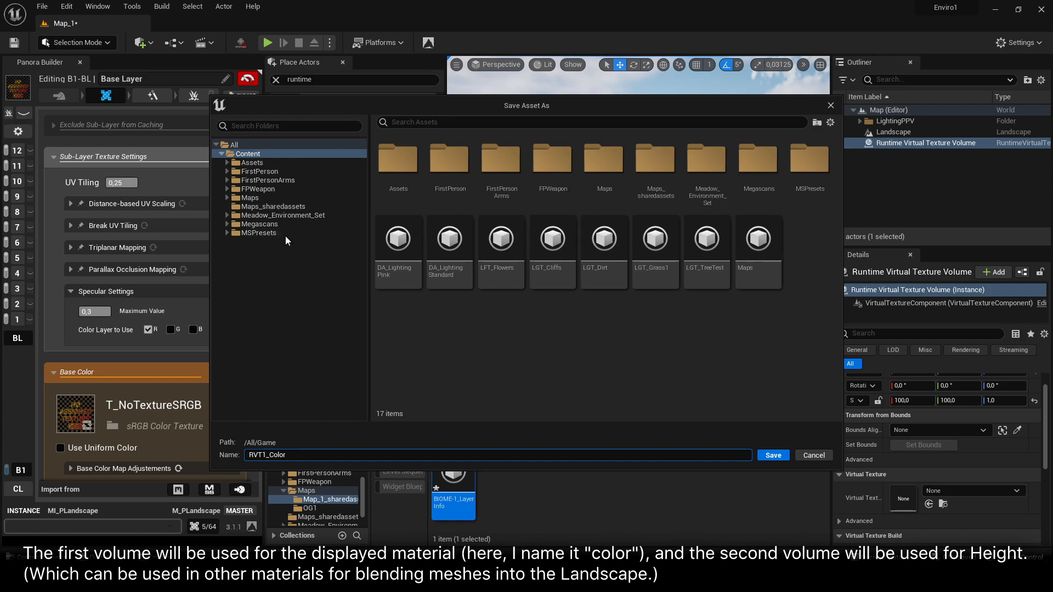
click(277, 199)
click(771, 455)
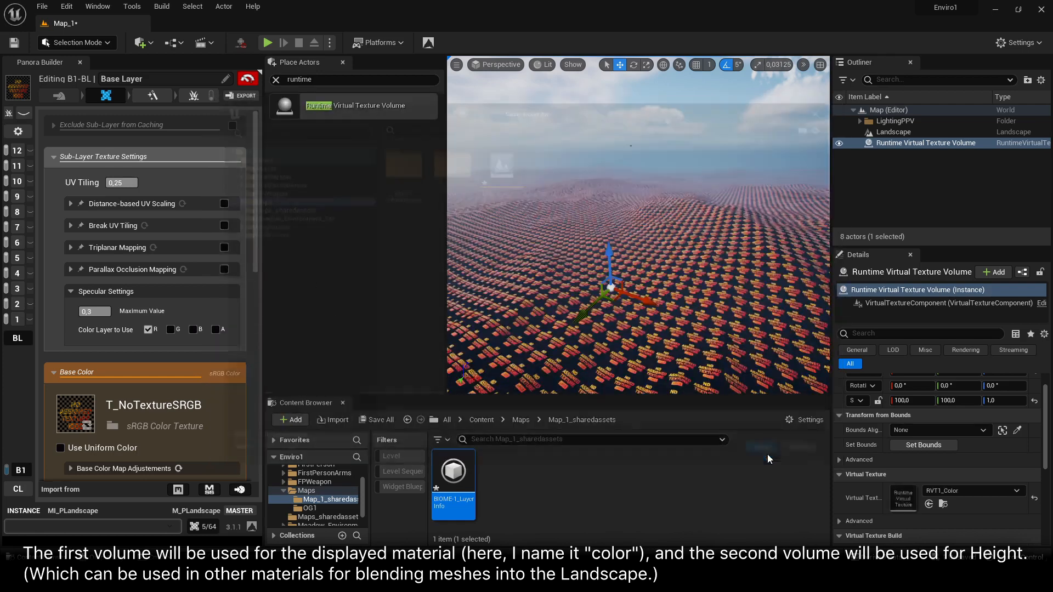
Open RVT1_Color, set both the virtual texture size in tiles and the size of each tile to 10, and save it
double_click(899, 497)
drag(642, 392, 336, 8)
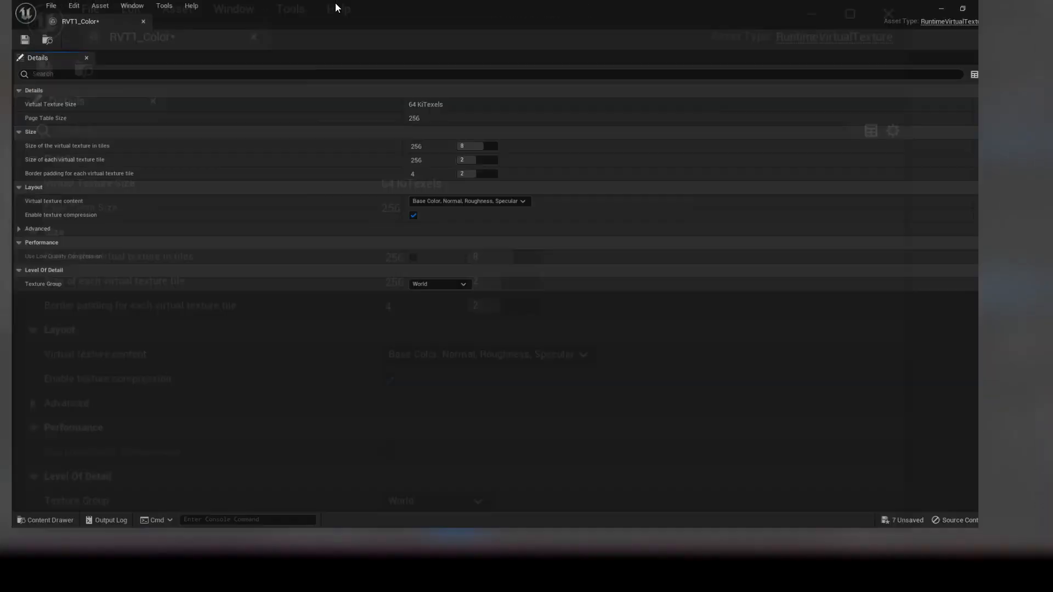
click(493, 157)
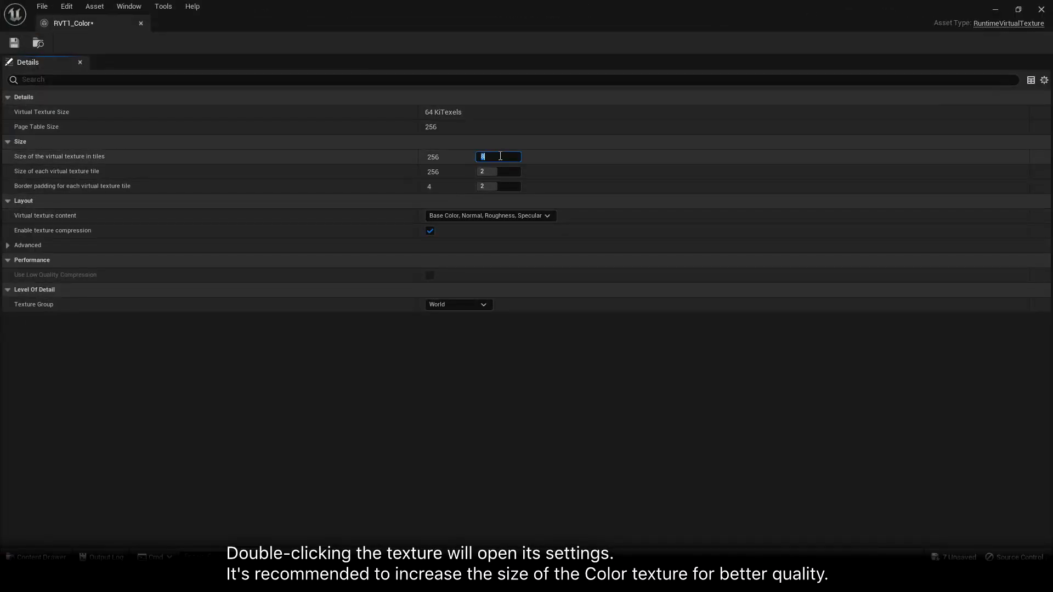
text(10)
key(Tab)
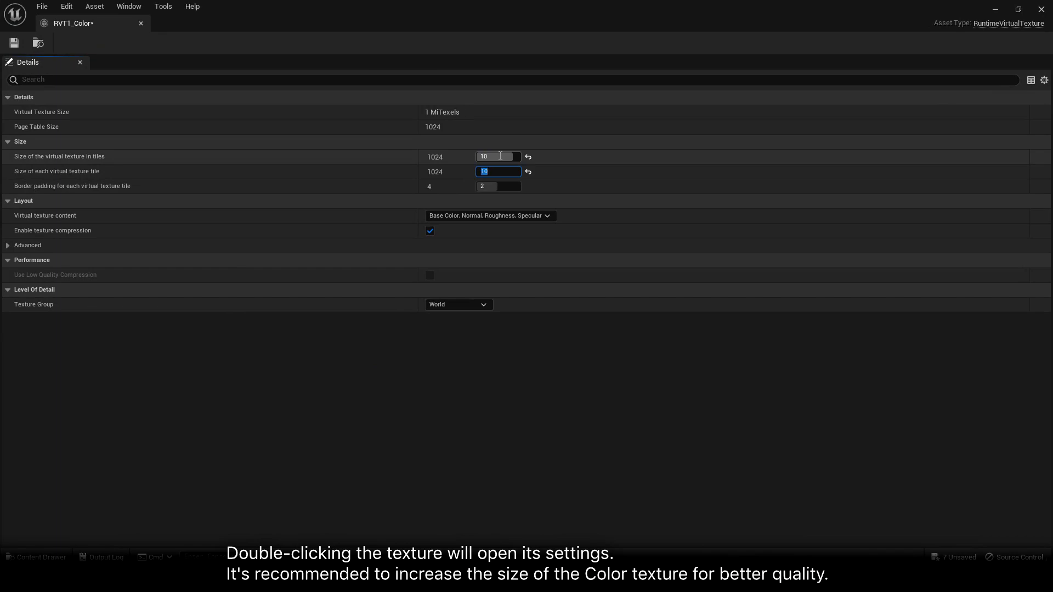
click(16, 49)
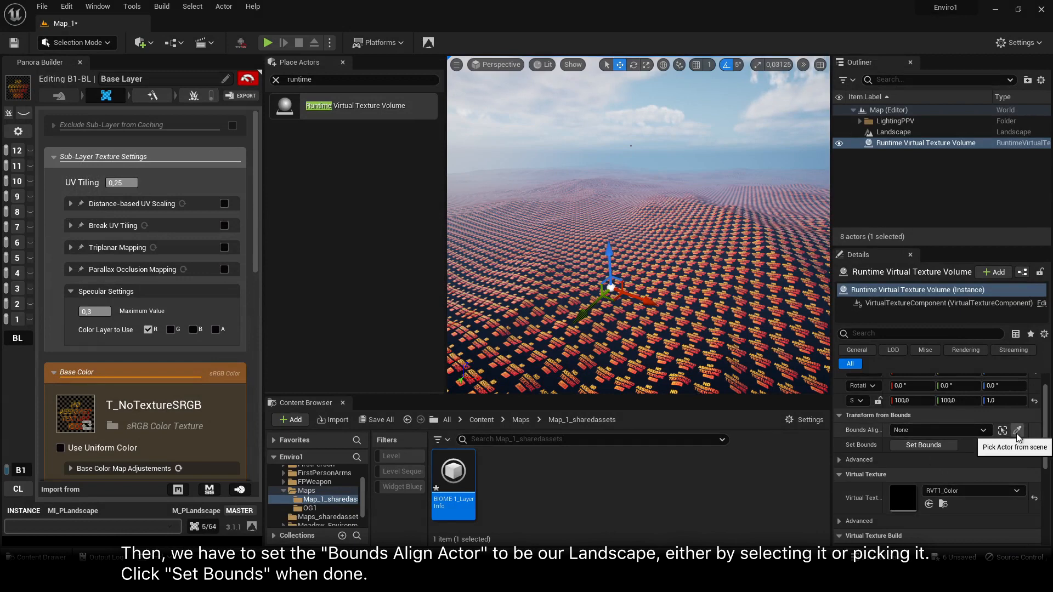
Pick the Landscape as the volume's bounds align actor and set the volume's bounds from it
click(1016, 435)
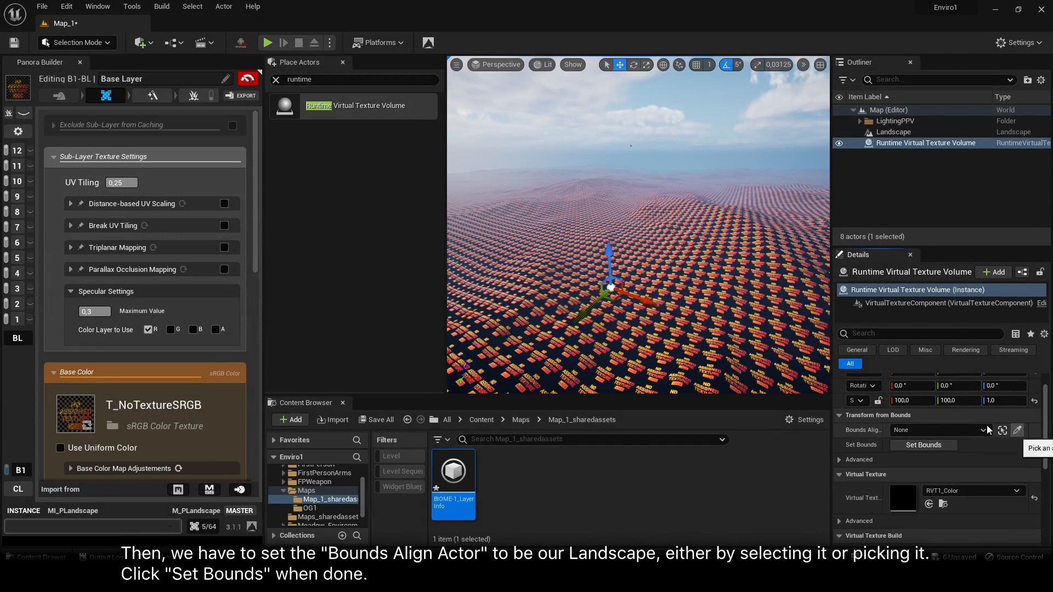
click(750, 320)
click(919, 445)
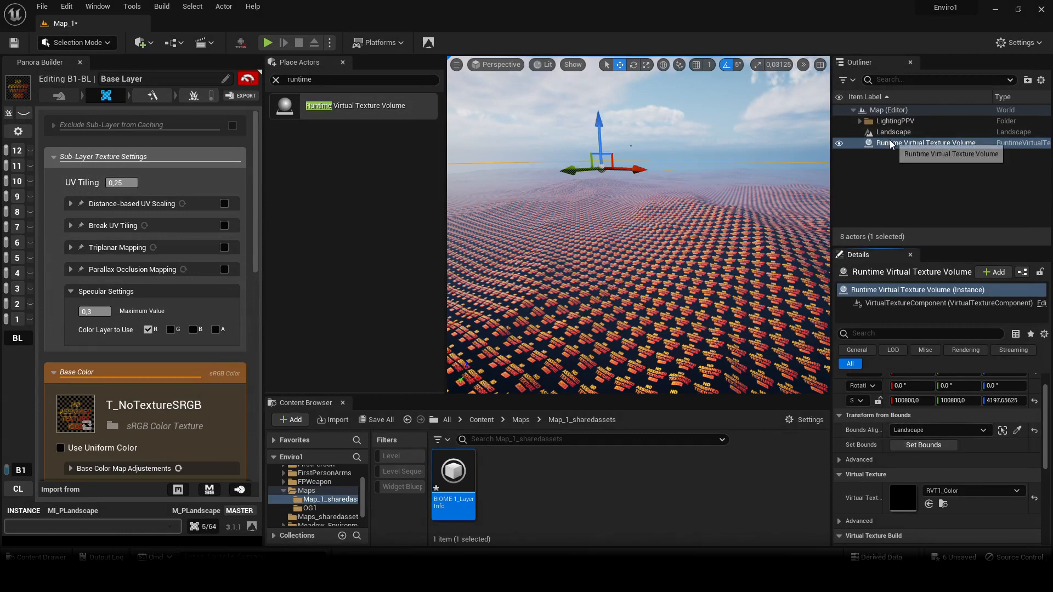
Rename the Runtime Virtual Texture Volume actor as RVT_Color
key(F2)
text(RVT)
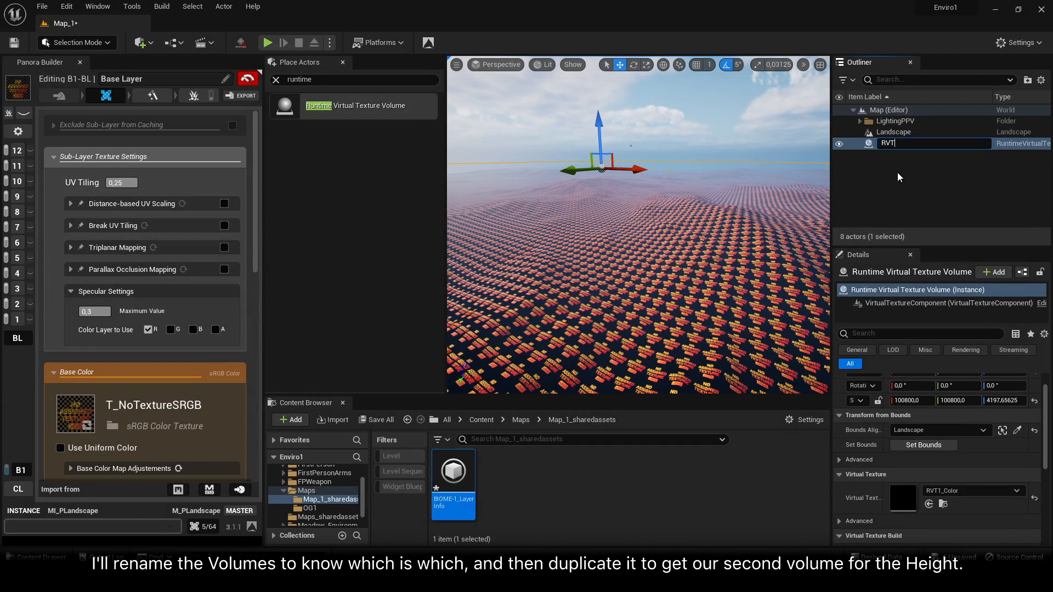
text(_Color)
key(Return)
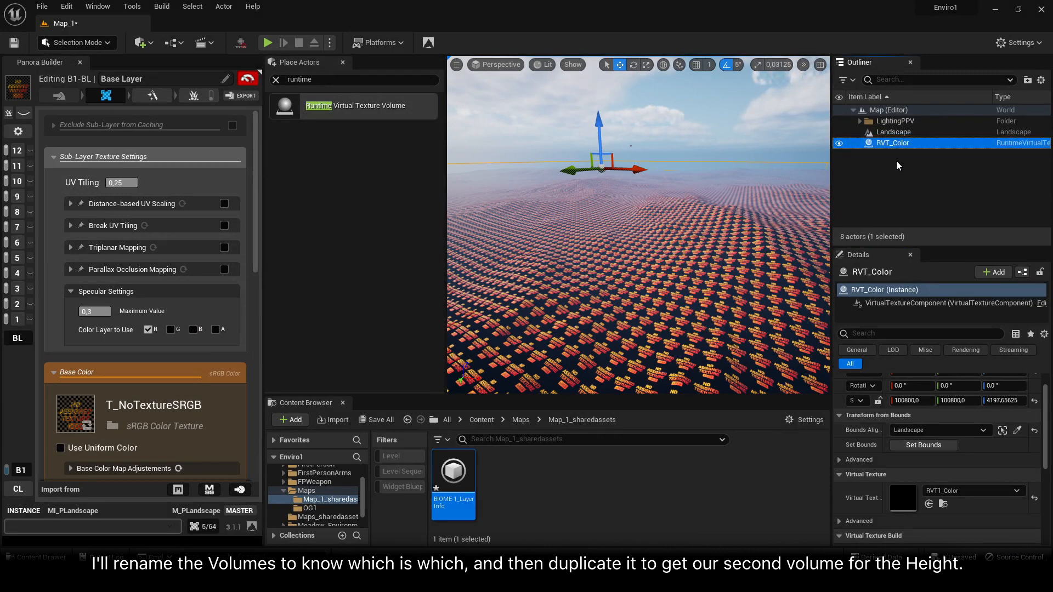
Duplicate the RVT_Color volume and rename the copy as RVT_Height
right_click(883, 144)
mouse_move(916, 272)
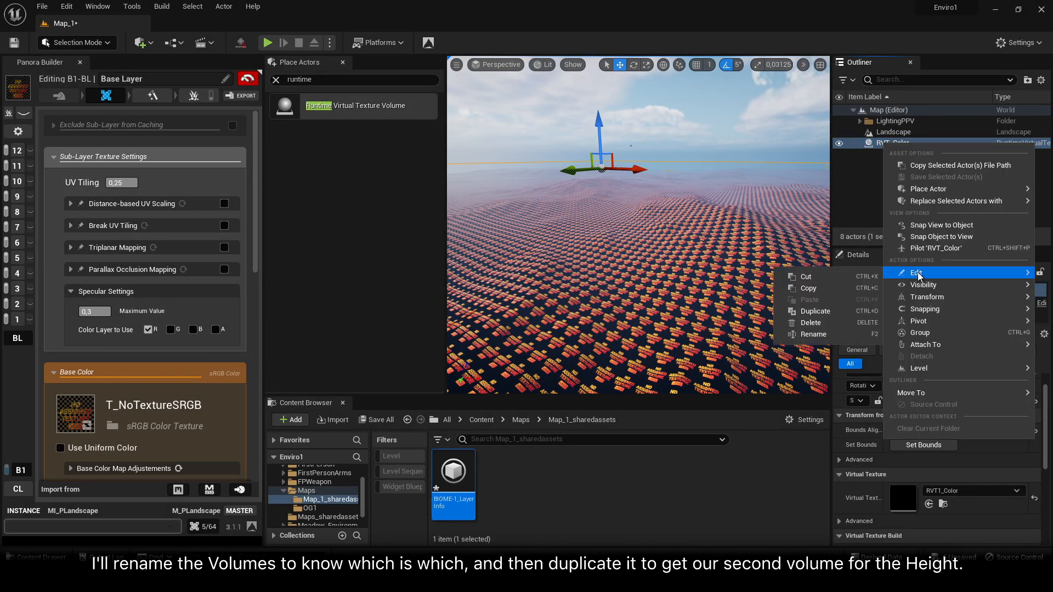
click(812, 309)
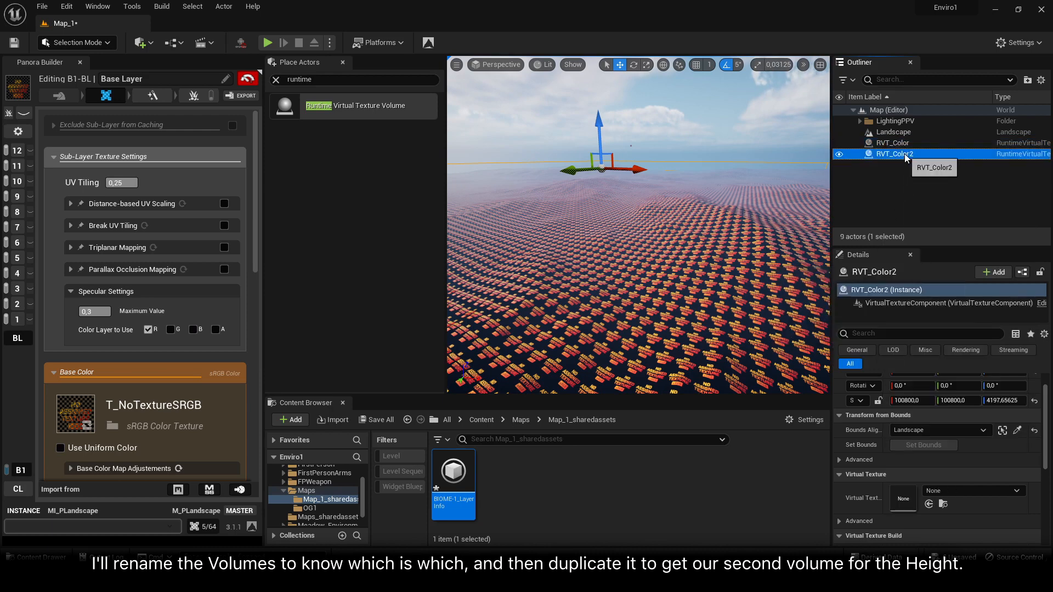
double_click(909, 154)
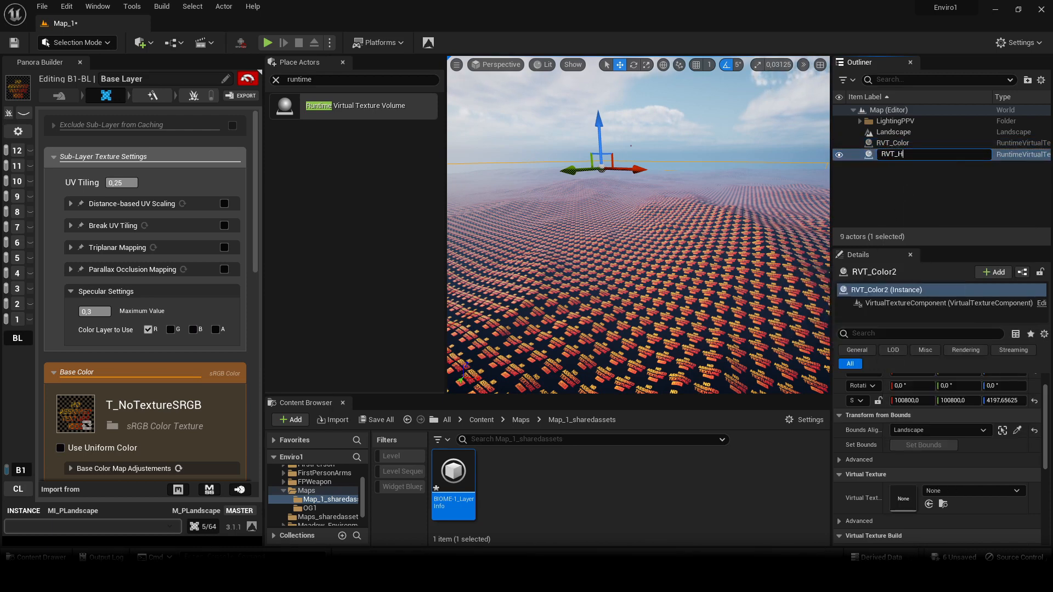
key(Return)
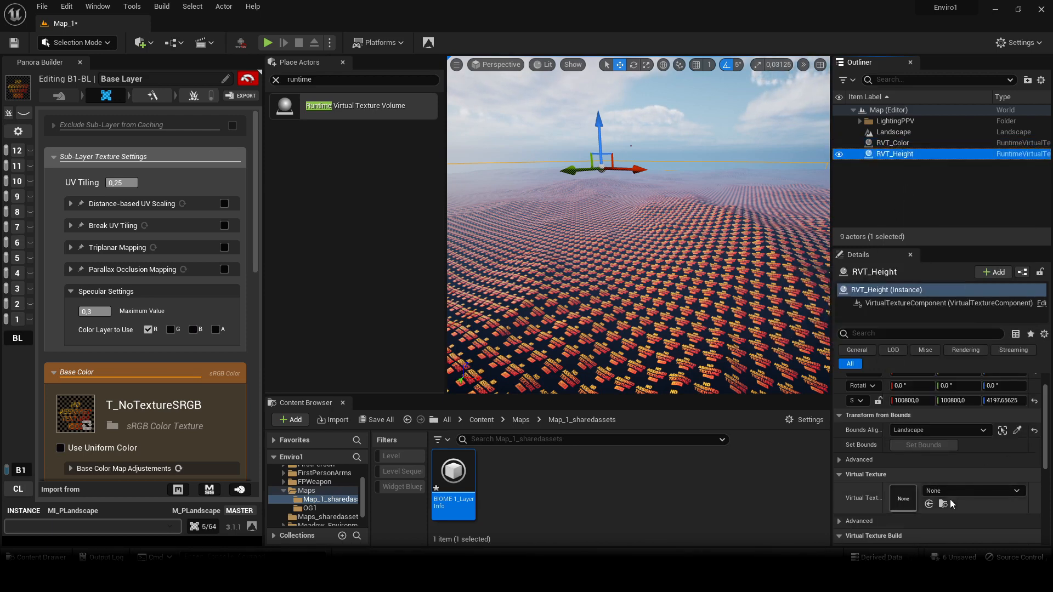
Create a new Runtime Virtual Texture asset named RVT1_Height in the Maps folder for the RVT_Height volume
click(956, 492)
click(924, 255)
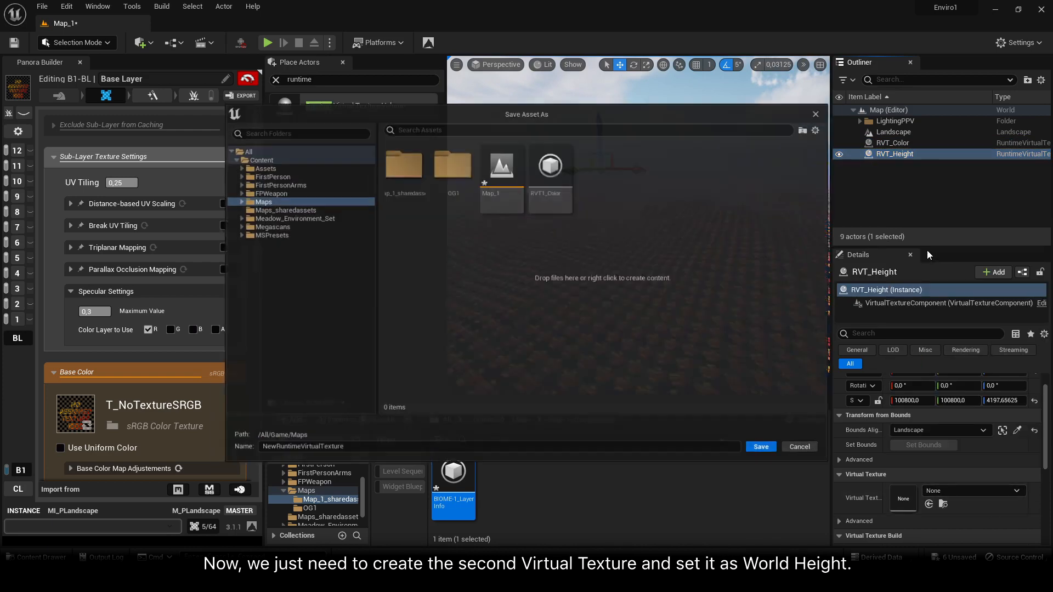
text(RVT1_)
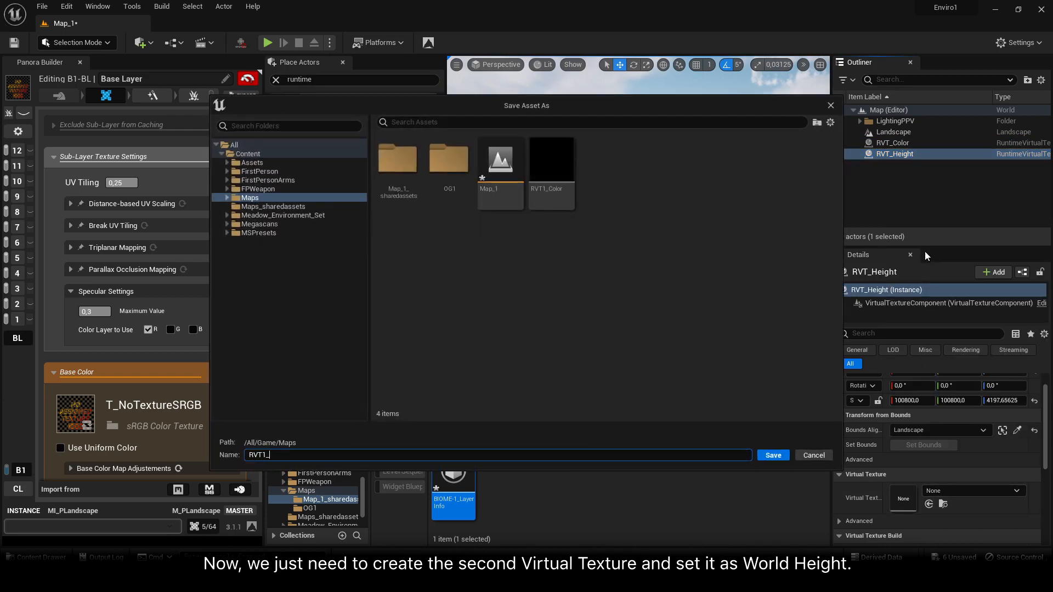
text(Height)
key(Return)
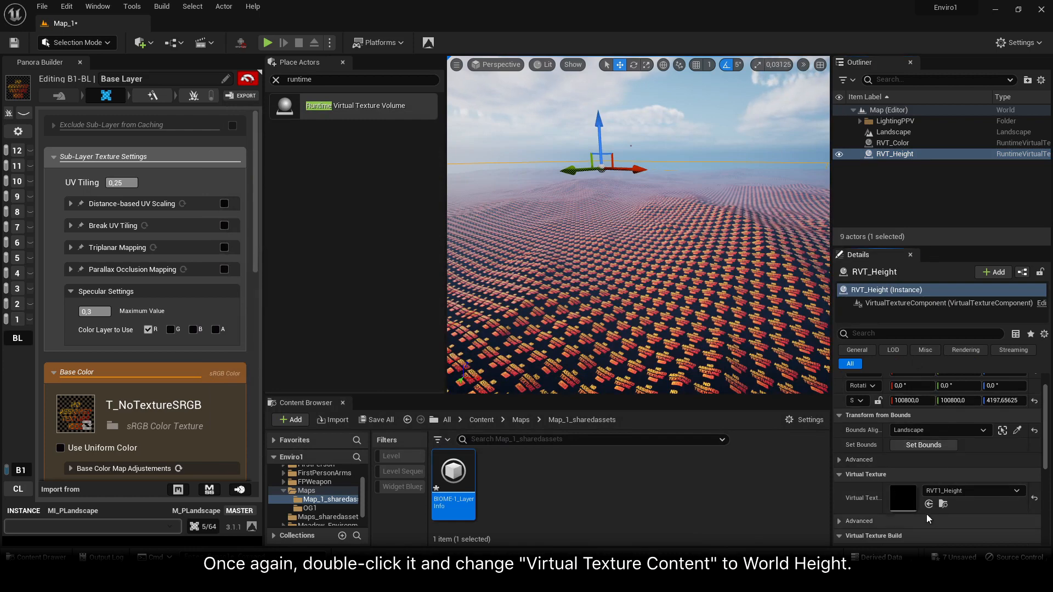
Open RVT1_Height, set its virtual texture content to World Height, then save and close it
double_click(912, 506)
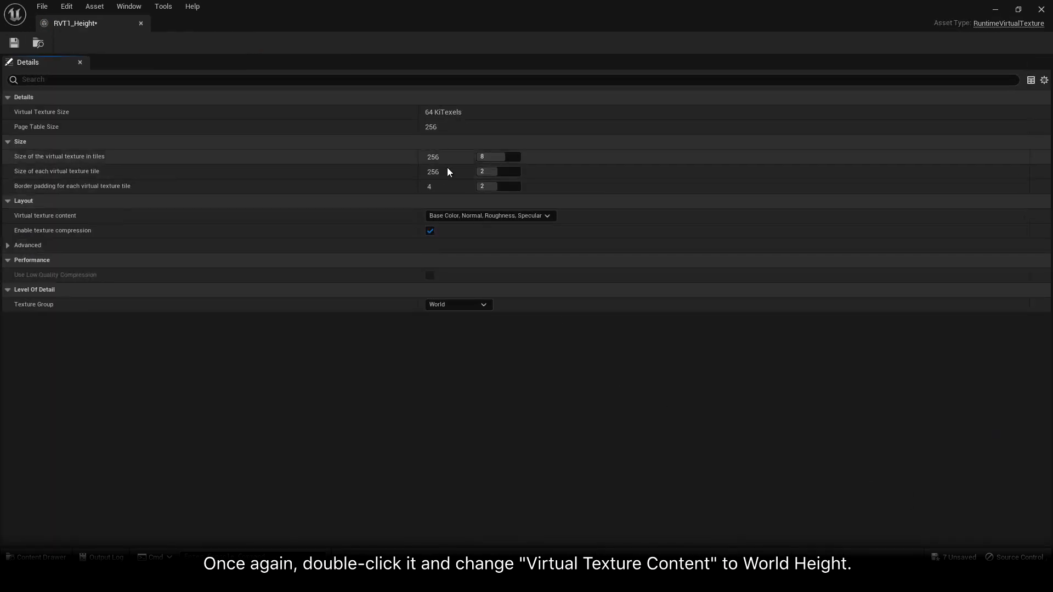
click(456, 216)
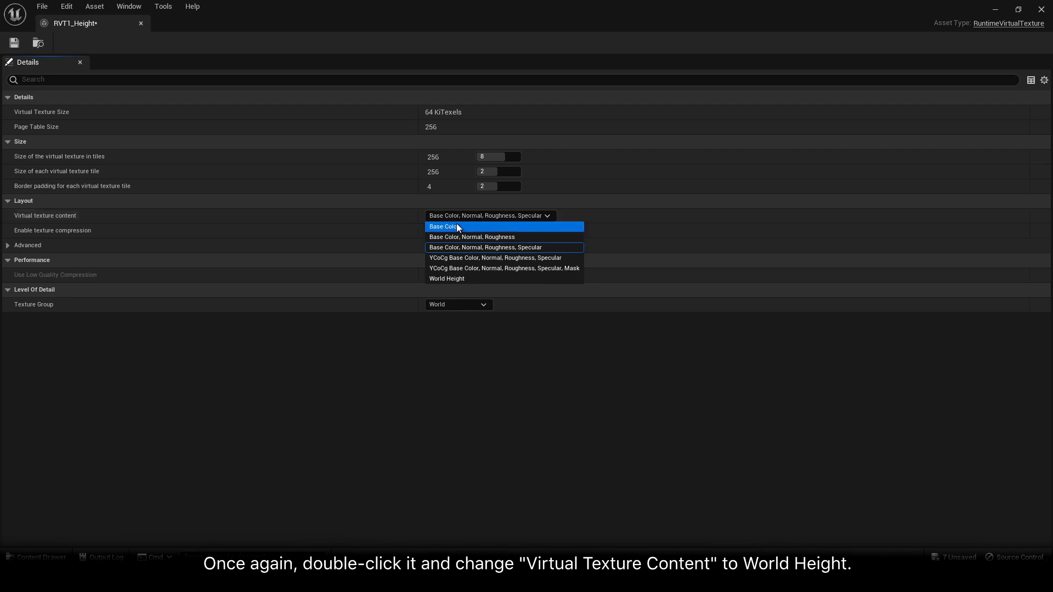
click(456, 278)
click(16, 46)
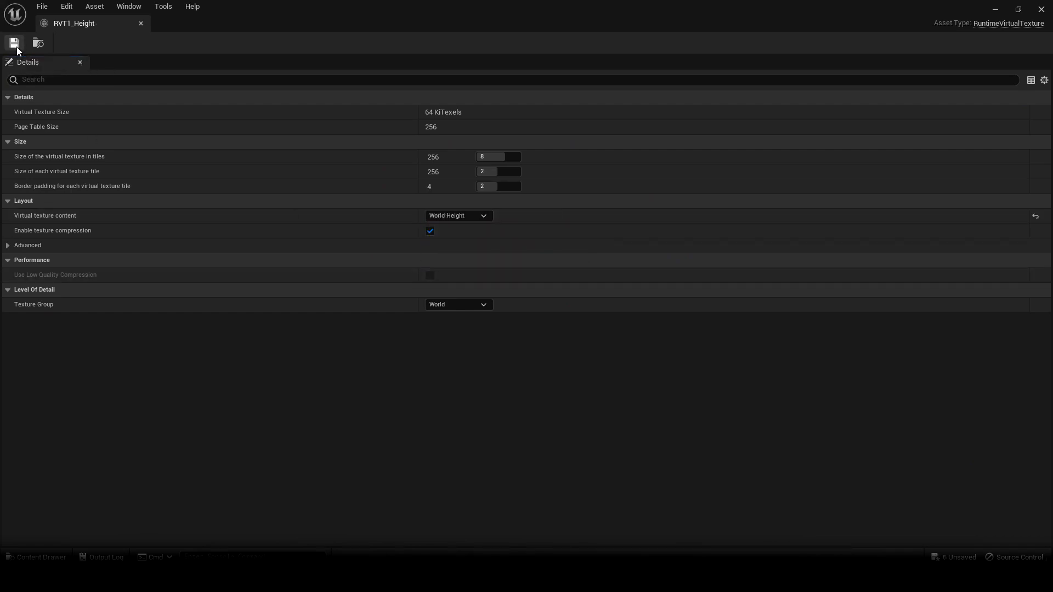
click(142, 23)
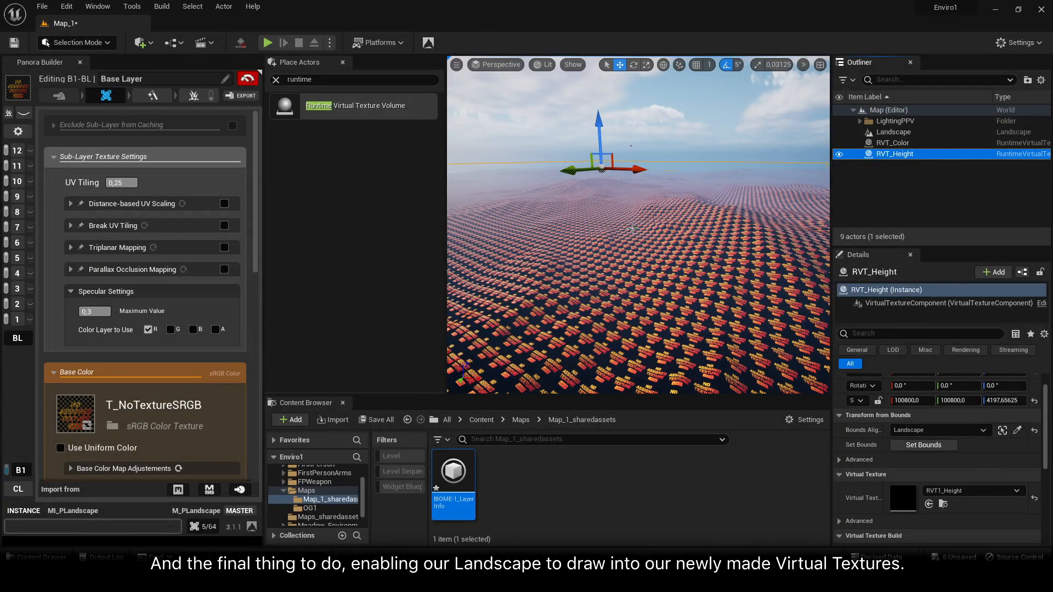
Select the Landscape, filter its details by "draw in", and add two elements to its Draw in Virtual Textures array
click(894, 132)
scroll(952, 445, down, 2)
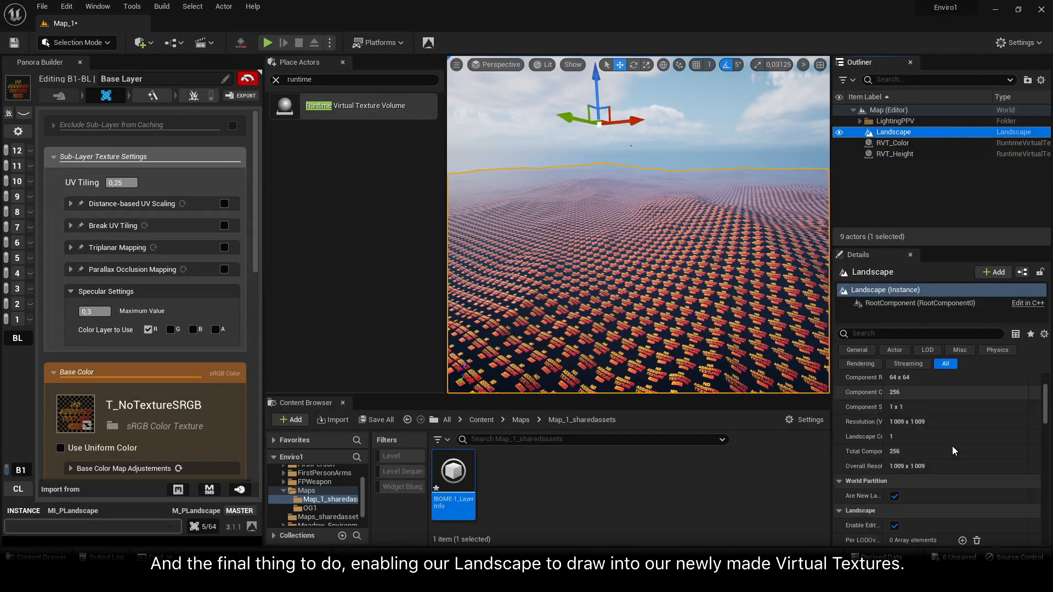
scroll(952, 446, down, 4)
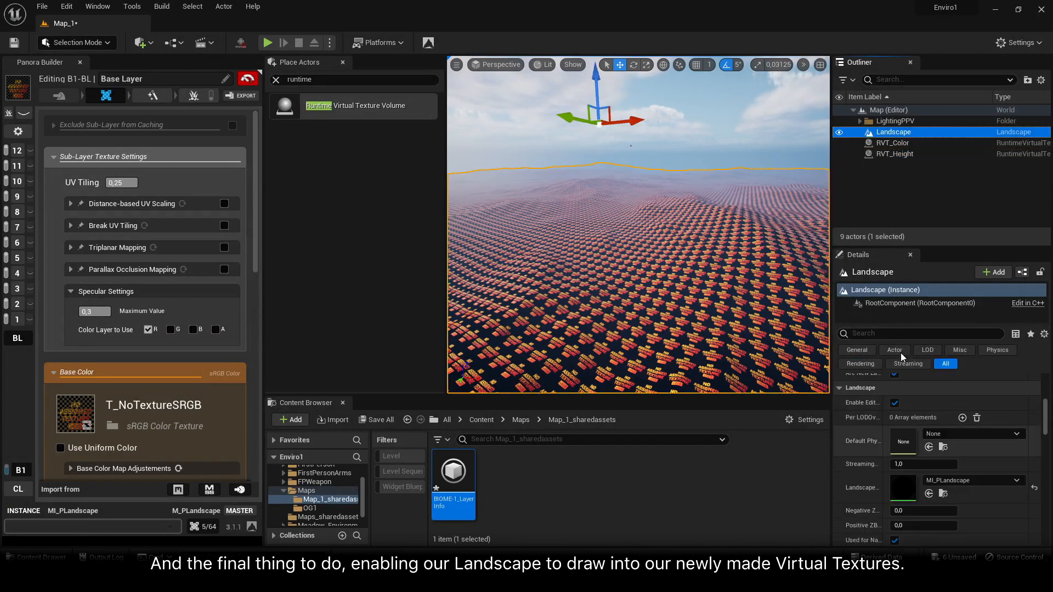
click(902, 333)
text(draw in)
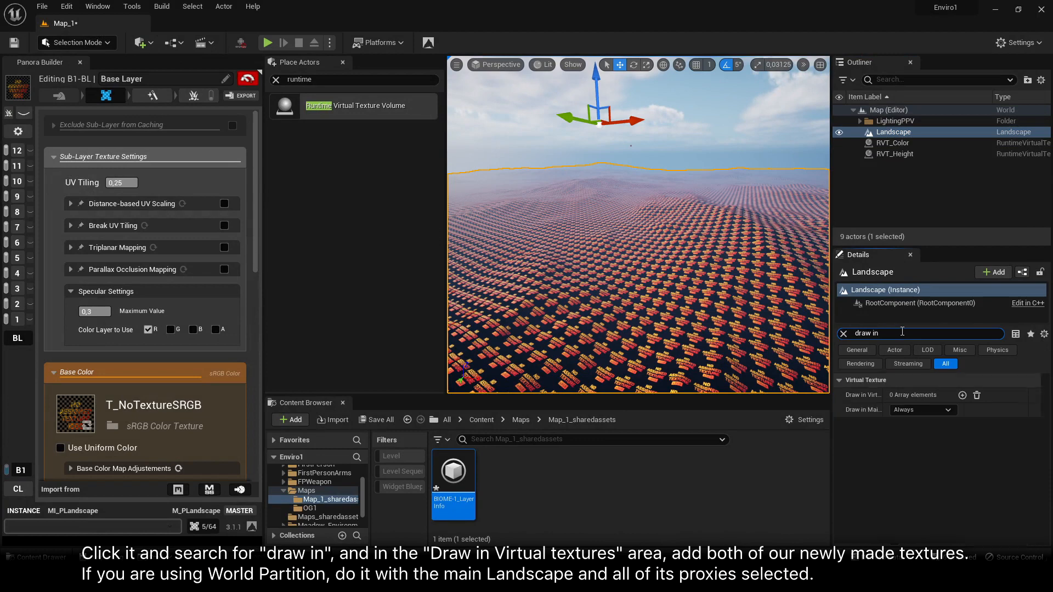
click(961, 395)
click(962, 395)
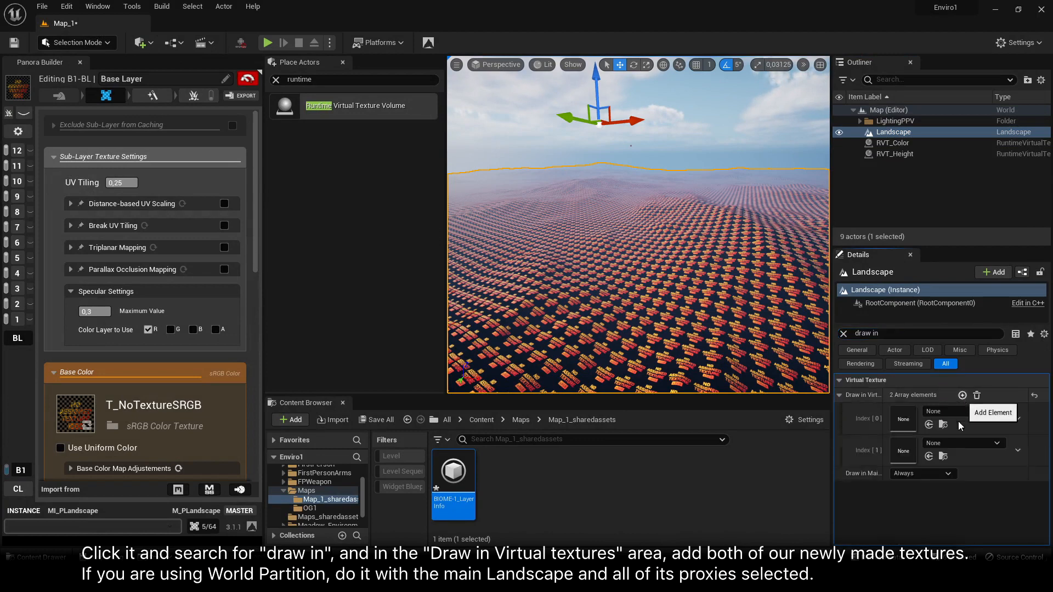
Assign RVT1_Color to index 0 and RVT1_Height to index 1 of the landscape's Draw in Virtual Textures array
click(952, 414)
click(944, 268)
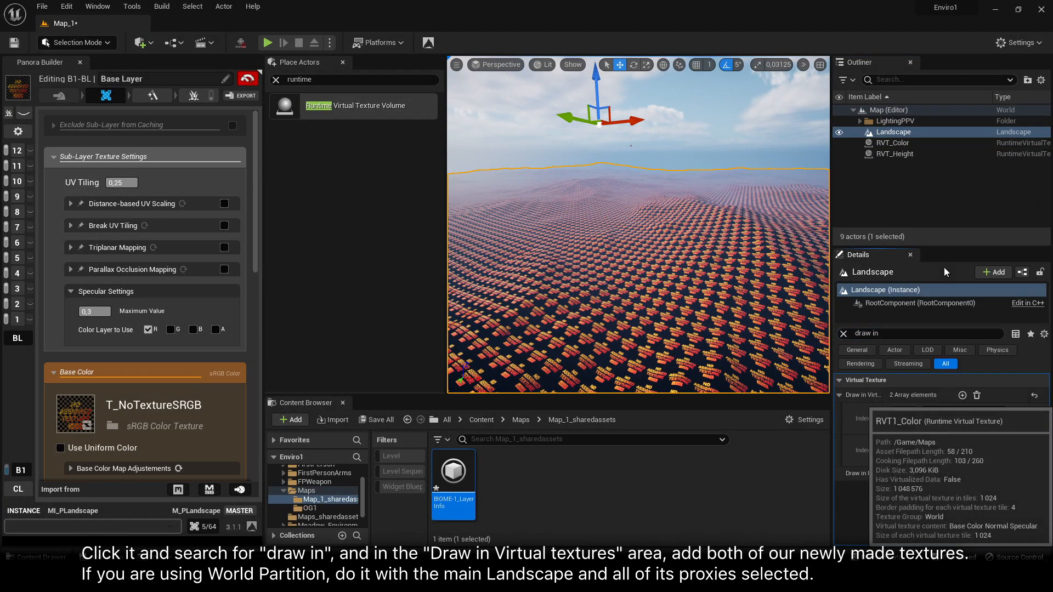
click(965, 442)
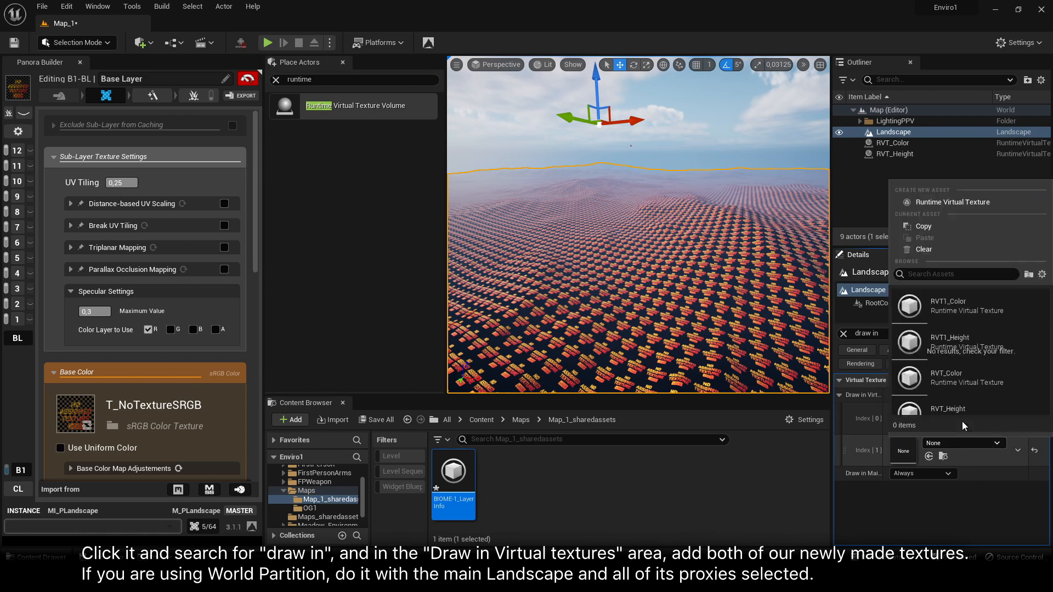
click(966, 341)
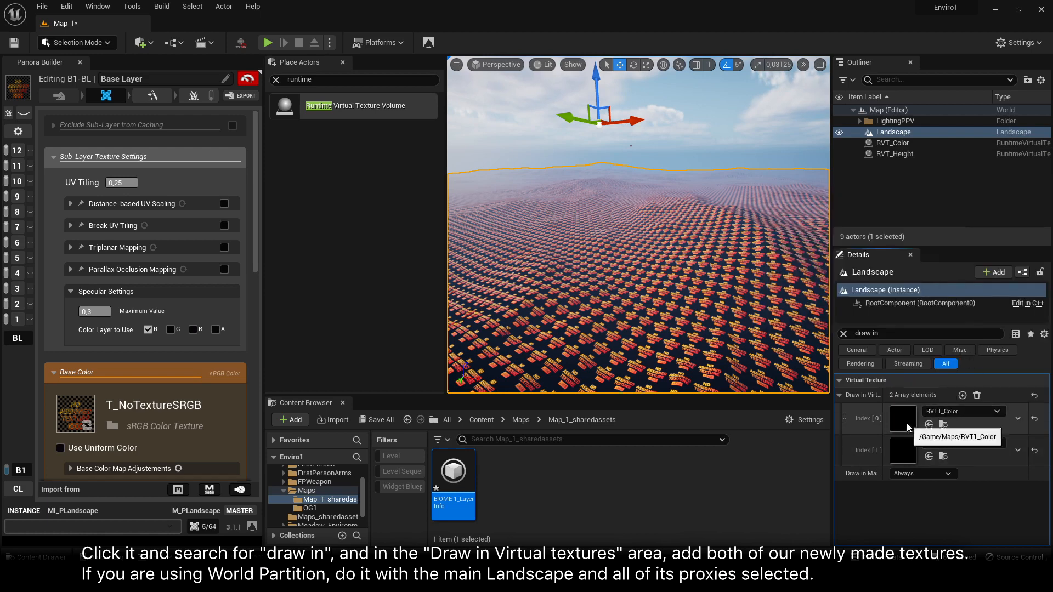
Check RVT1_Color's settings, close the asset, and save all modified content in the project
double_click(906, 423)
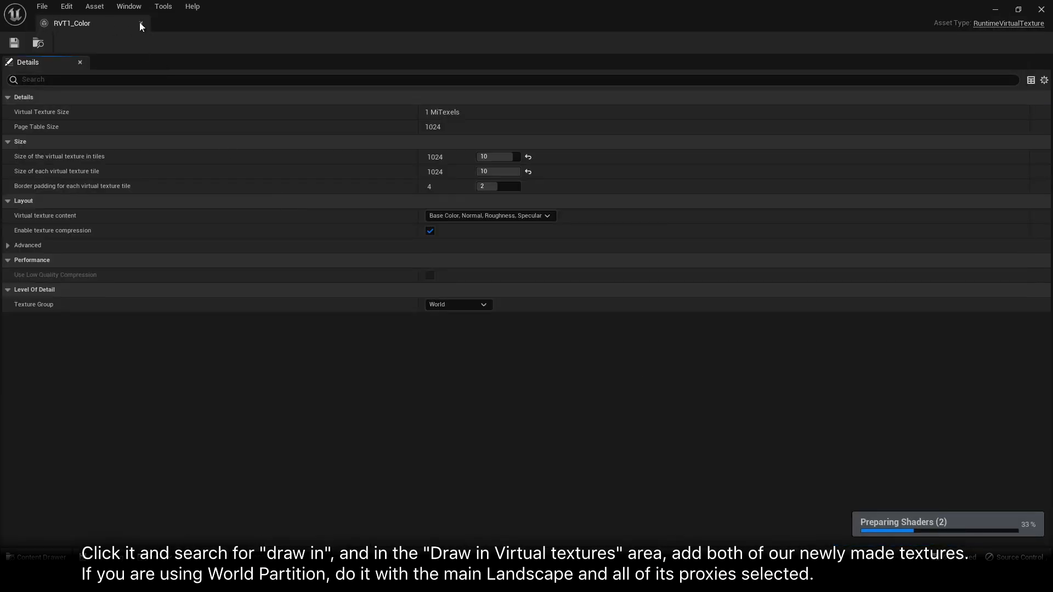
click(141, 23)
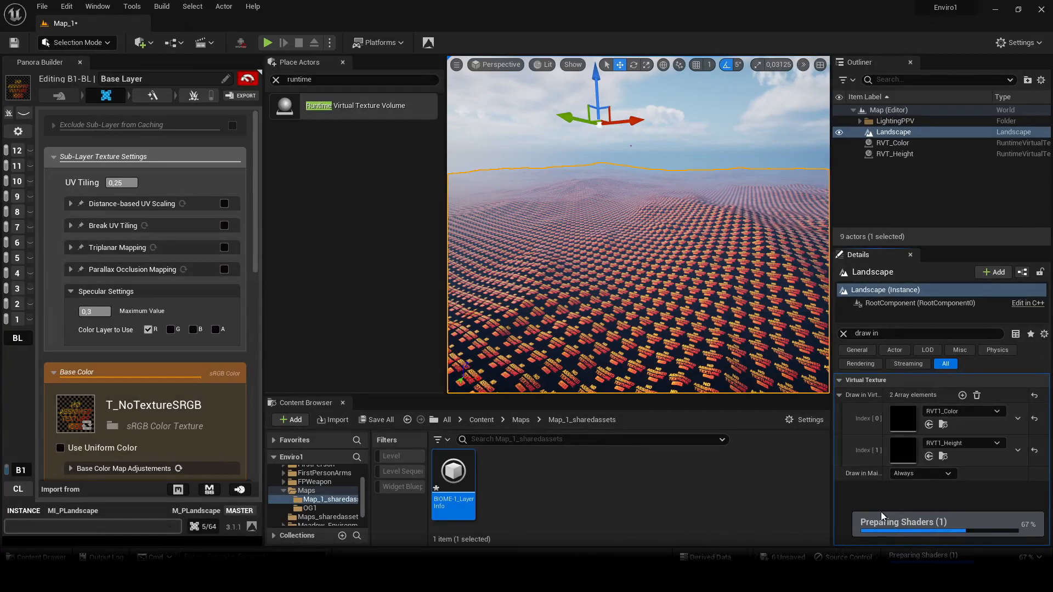
click(375, 421)
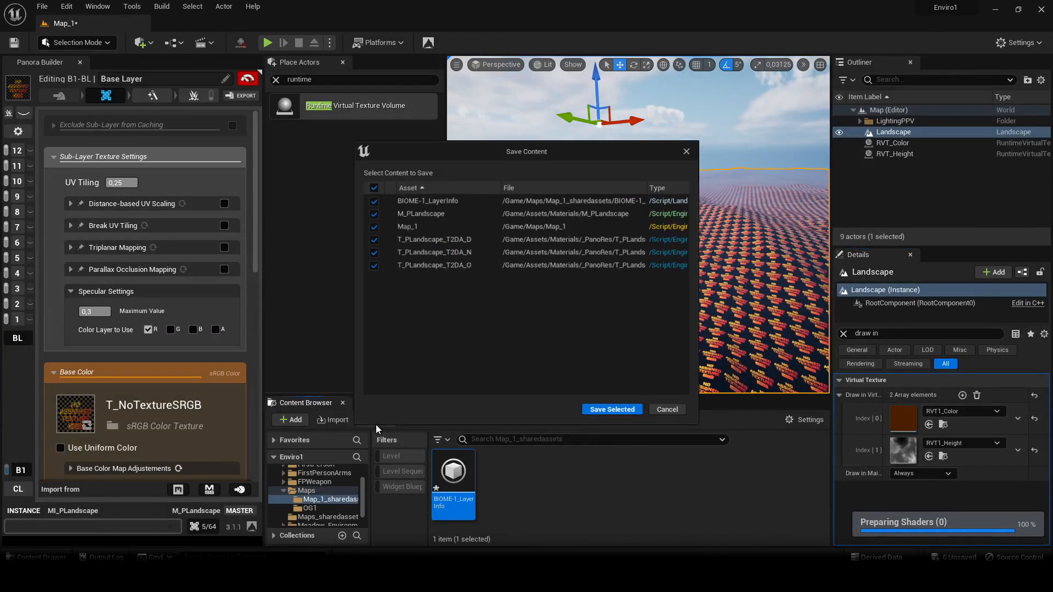
click(596, 416)
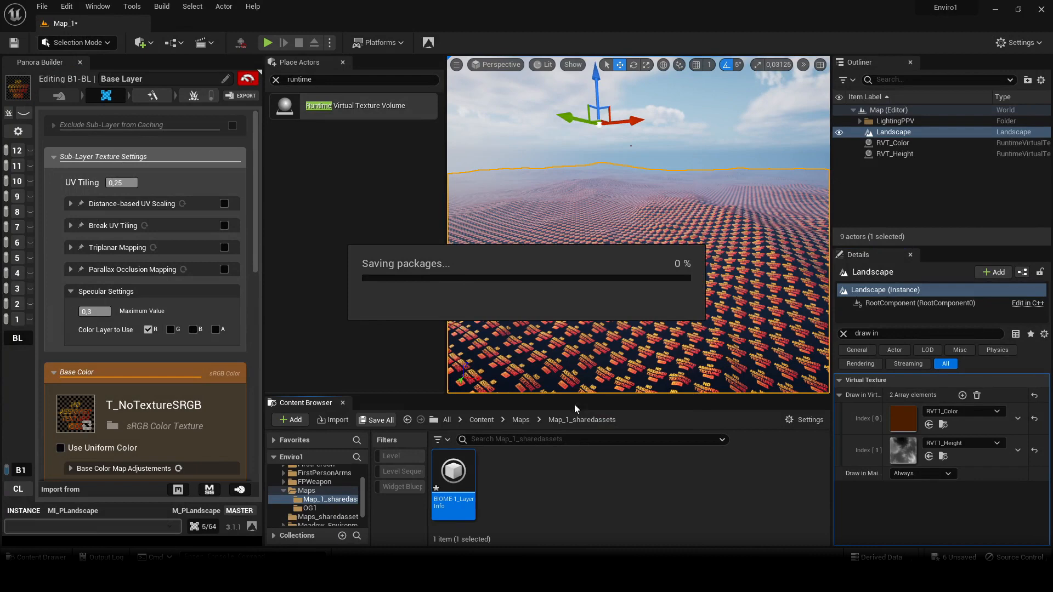
With Place Actors closed, enable Virtual Texture Caching in the PANORAmake instance's global settings and choose RVT1_Color as the virtual texture to apply
click(343, 62)
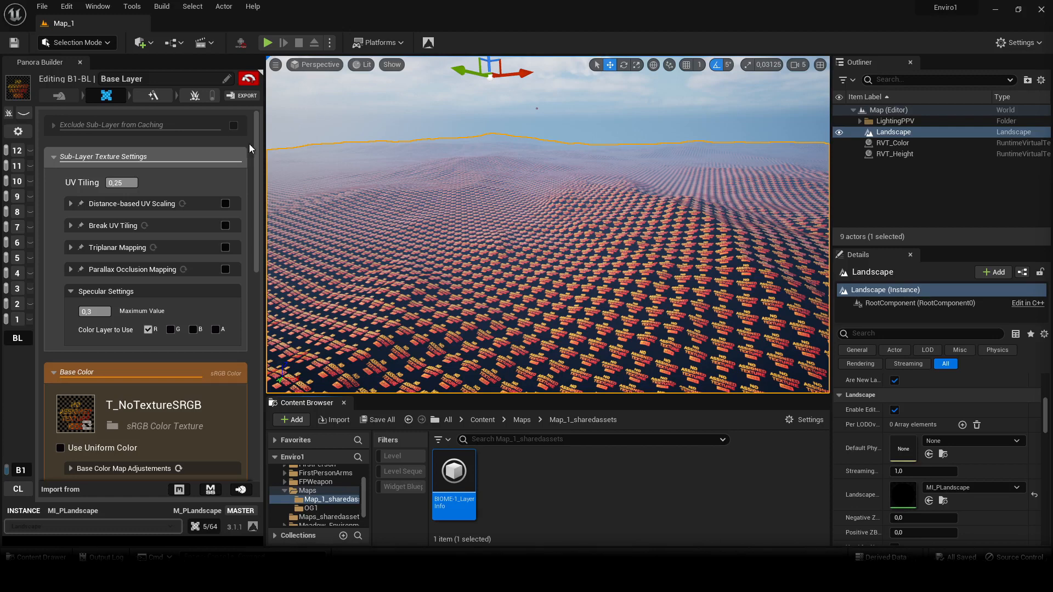
click(17, 132)
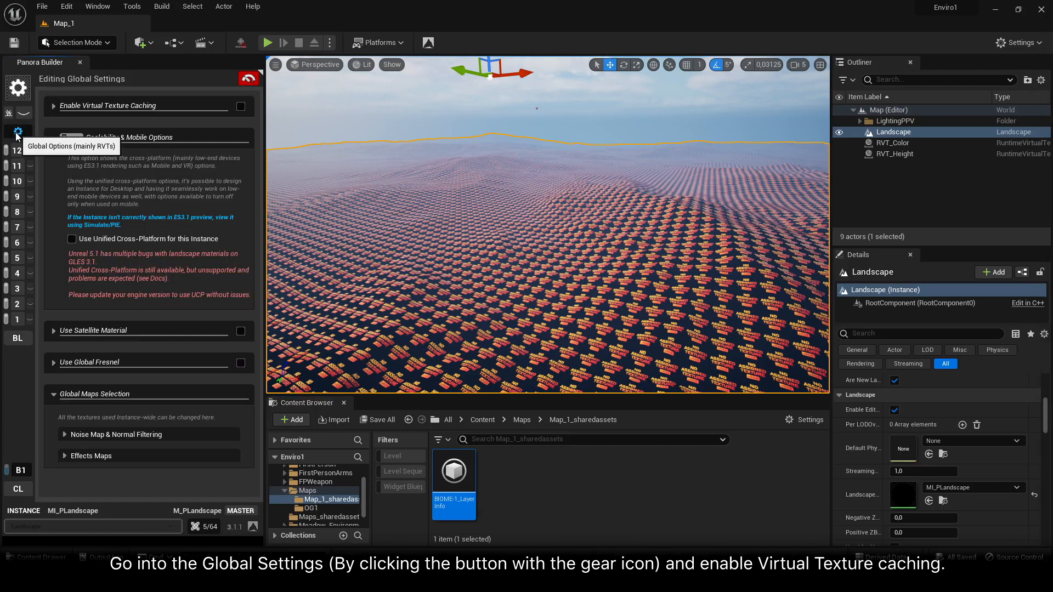
click(234, 107)
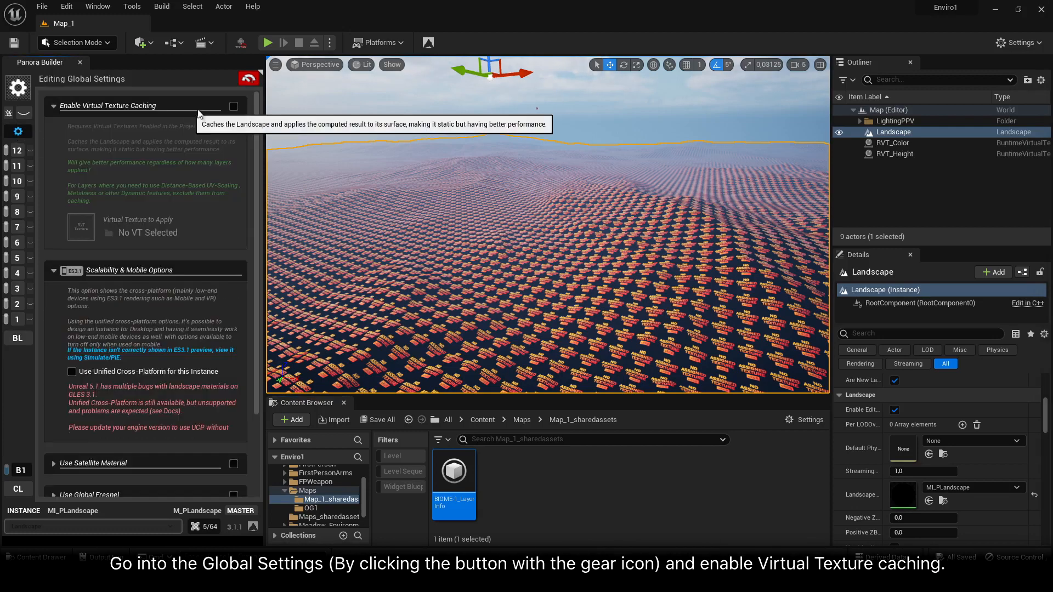
click(234, 108)
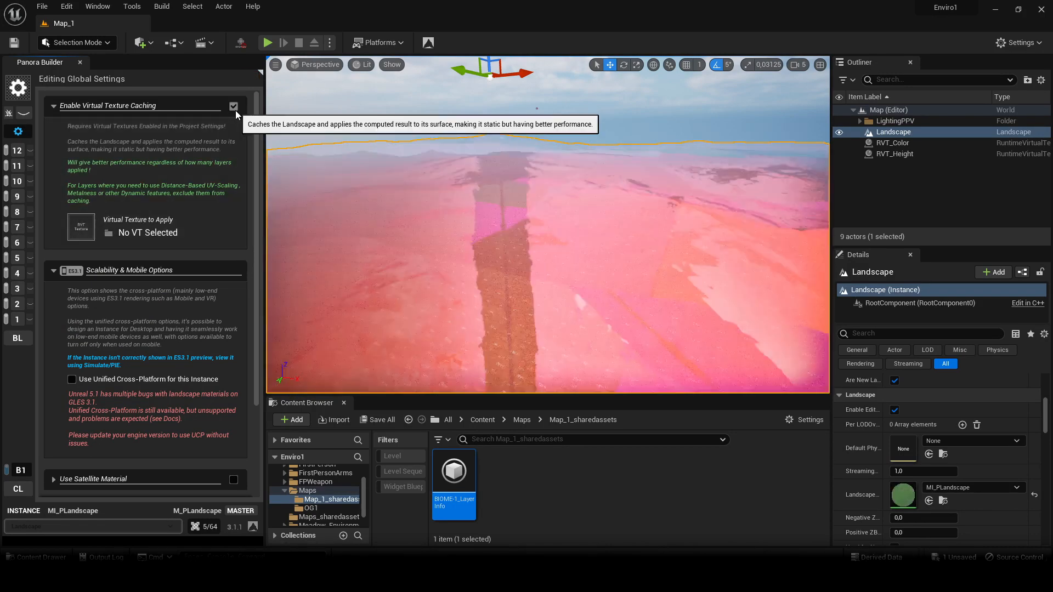
click(81, 227)
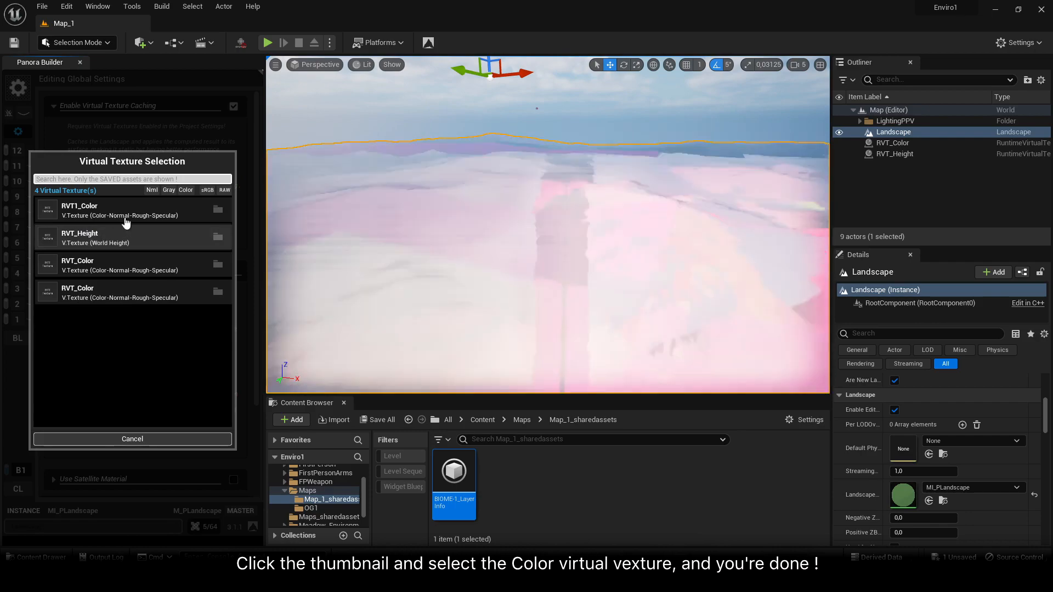
click(139, 210)
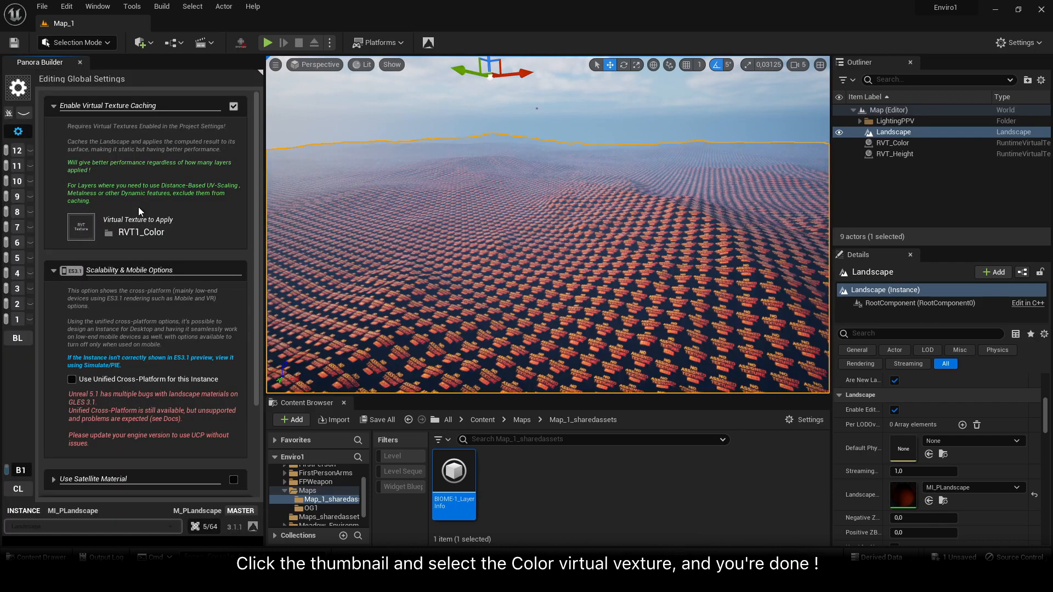
Deselect the landscape and fly over the terrain to examine its cached surface from different angles
click(670, 110)
right_drag(669, 110, 669, 247)
key(w)
right_drag(571, 207, 477, 109)
right_drag(571, 205, 565, 236)
key(s)
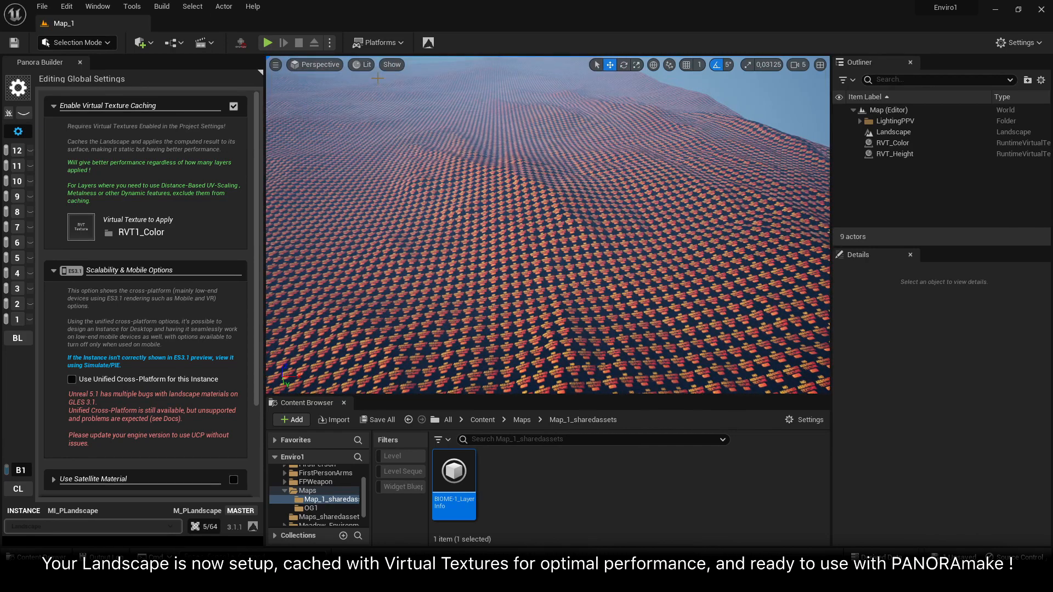